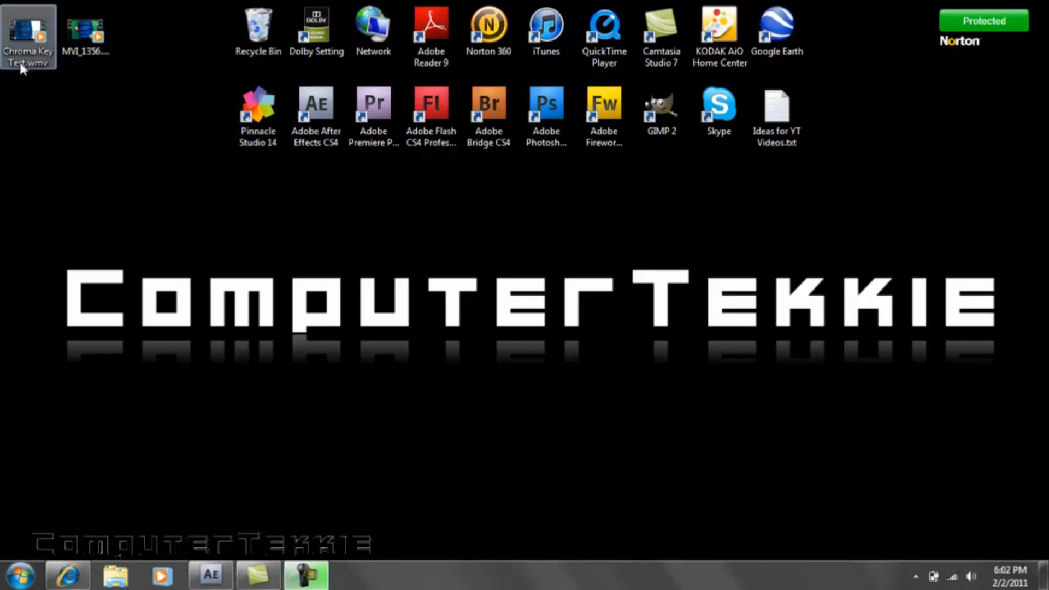
Step: Play the Chroma Key Test video in Windows Media Player after narrowing and repositioning its window
{"action": "double_click", "coordinate": [24, 43]}
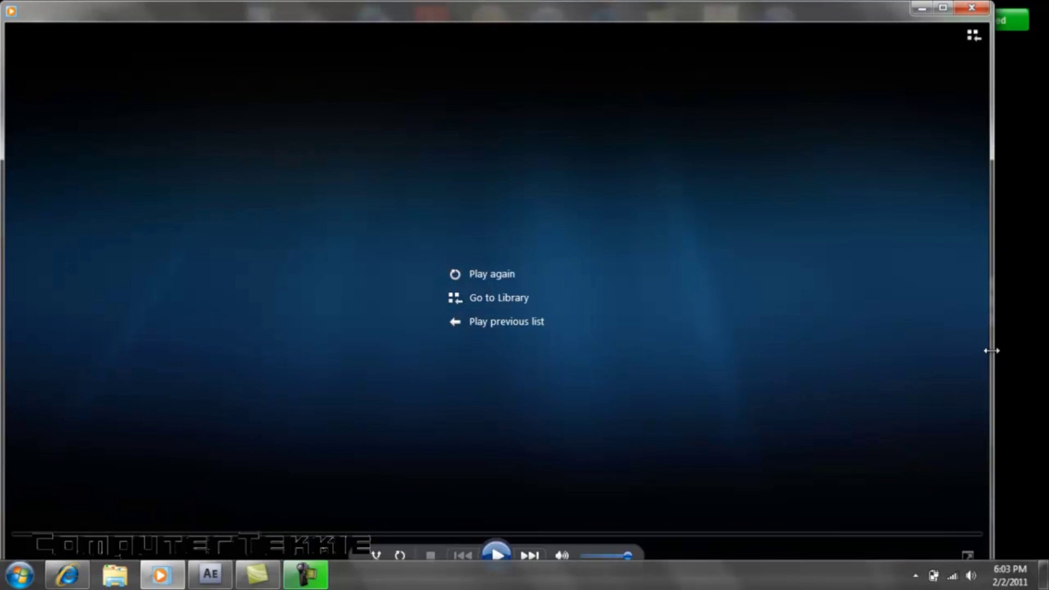
{"action": "left_click_drag", "start_coordinate": [991, 351], "coordinate": [521, 295]}
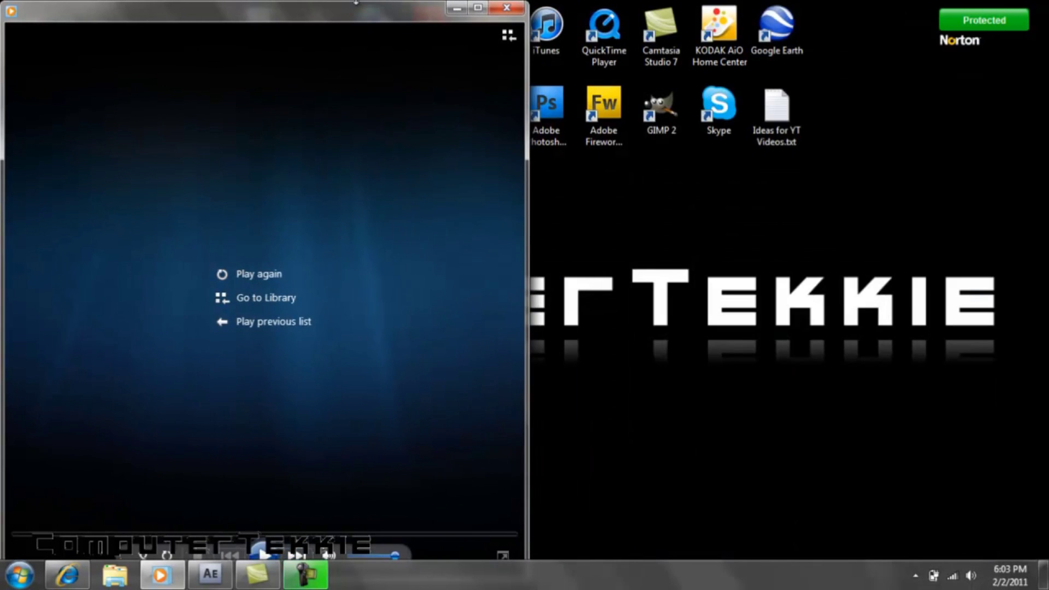
{"action": "mouse_move", "coordinate": [354, 11]}
{"action": "left_mouse_down"}
{"action": "mouse_move", "coordinate": [271, 57]}
{"action": "mouse_move", "coordinate": [42, 279]}
{"action": "mouse_move", "coordinate": [348, 11]}
{"action": "left_mouse_up"}
{"action": "left_click", "coordinate": [260, 532]}
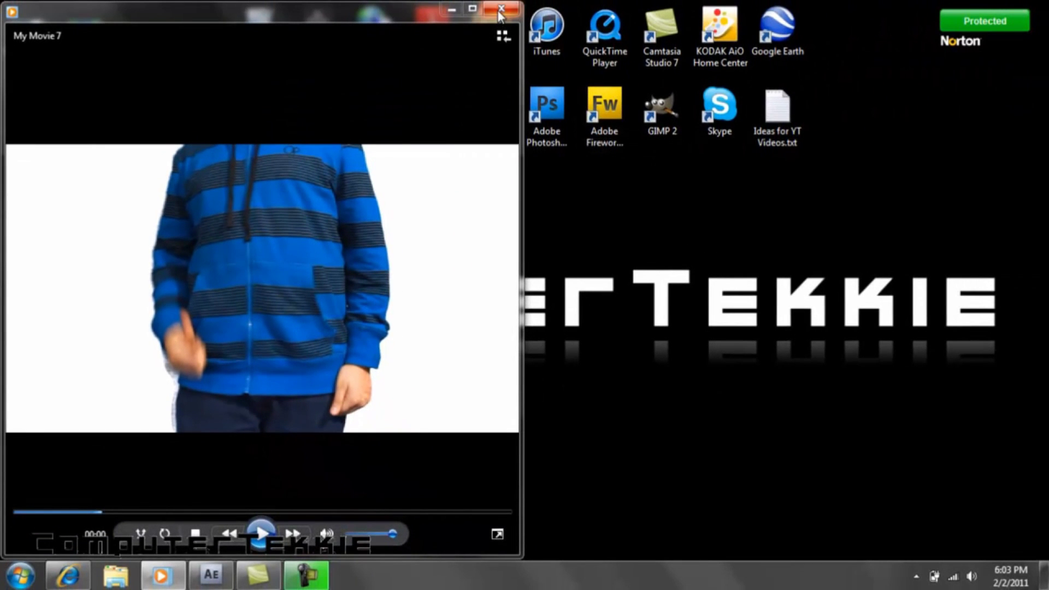
Step: Close the player and create Comp 1 in After Effects: 1280x720, 23.967 fps, 400 frames
{"action": "left_click", "coordinate": [500, 9]}
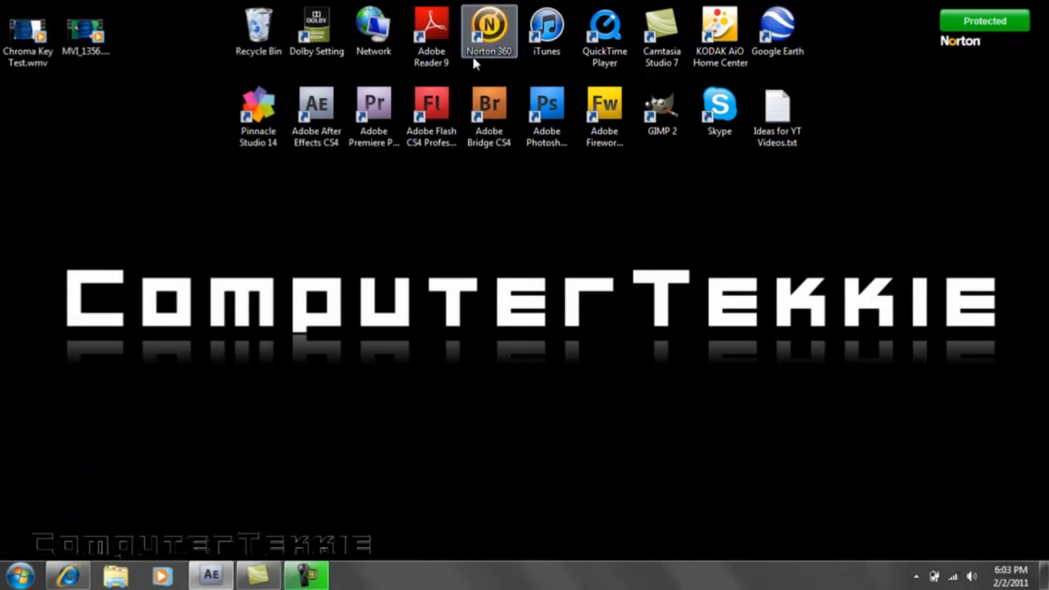
{"action": "left_click", "coordinate": [211, 574]}
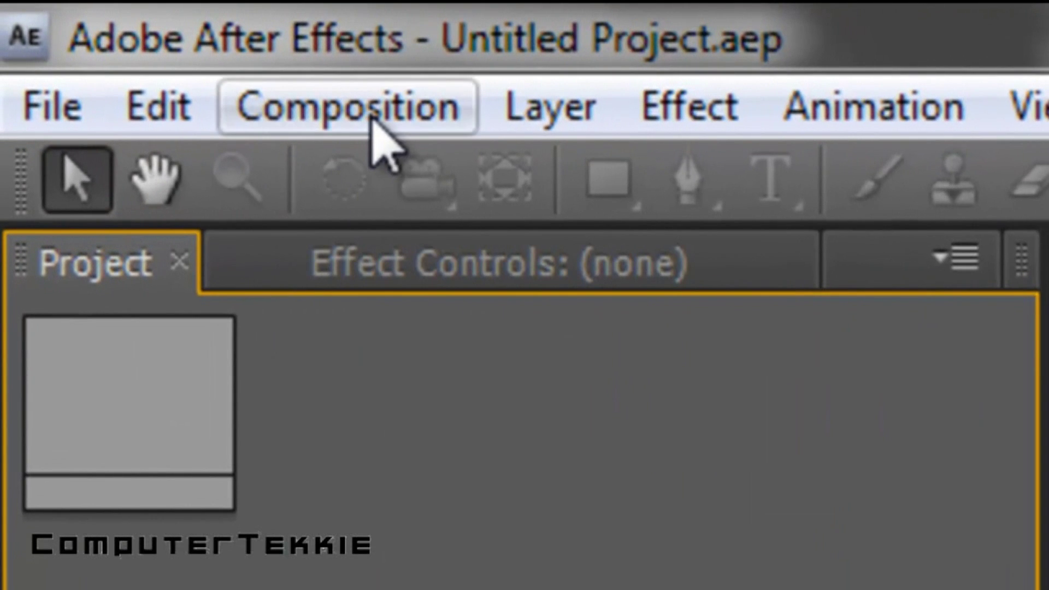
{"action": "left_click", "coordinate": [262, 82]}
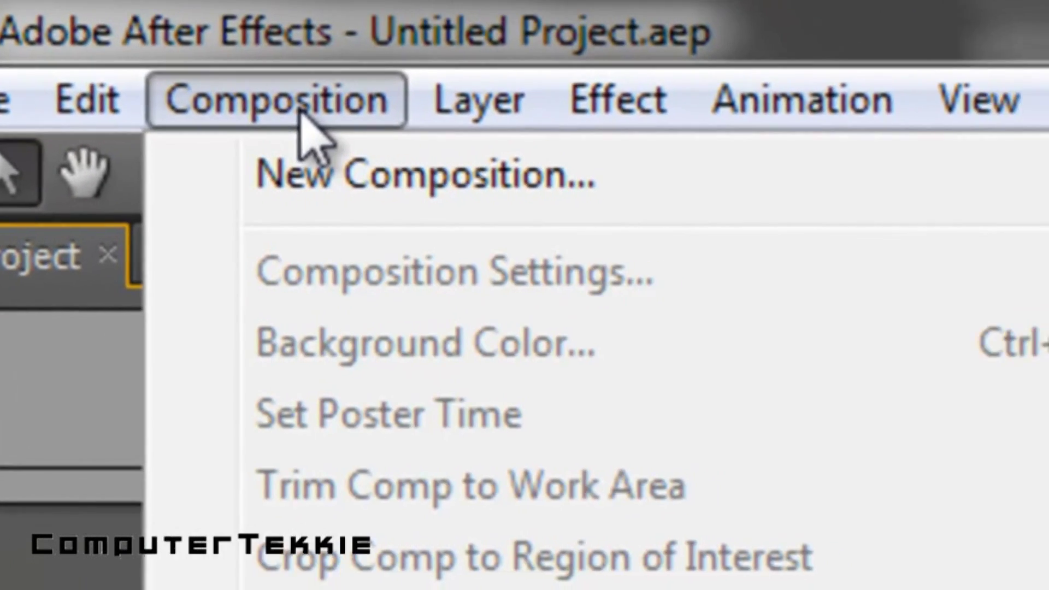
{"action": "left_click", "coordinate": [158, 164]}
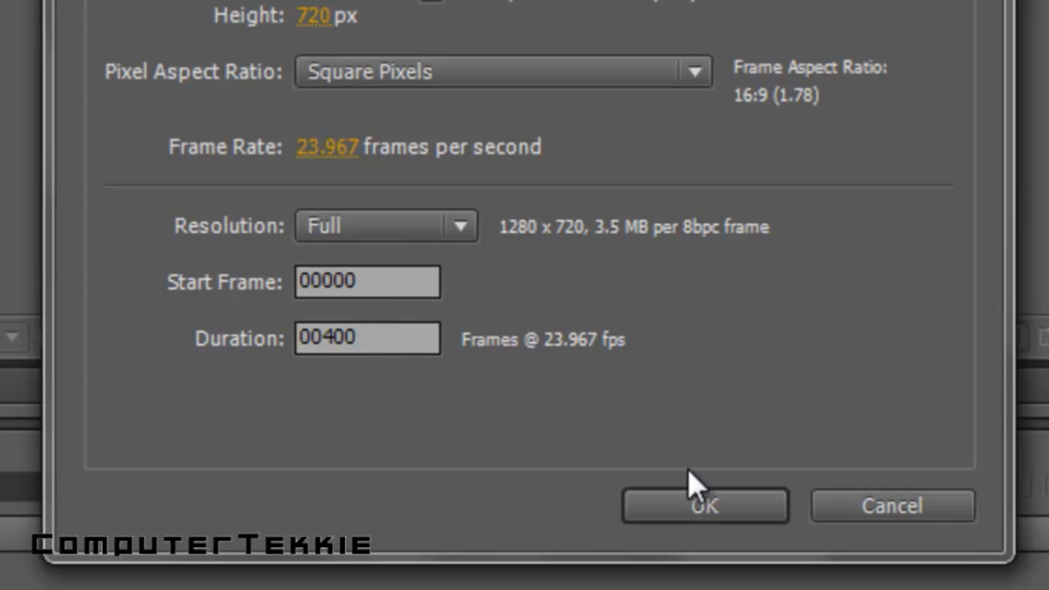
{"action": "left_click", "coordinate": [710, 503]}
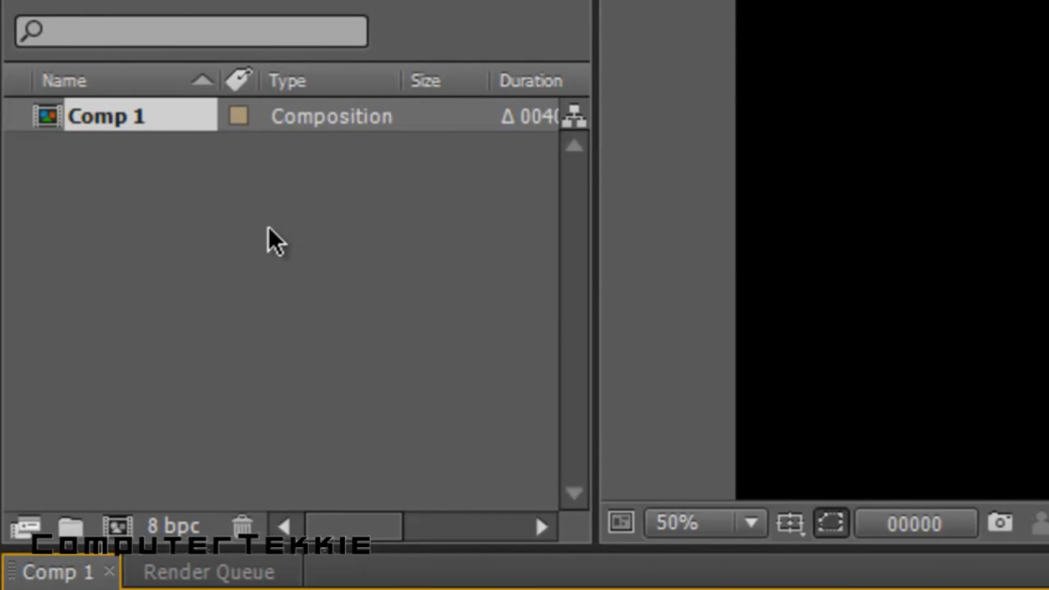
Step: Import MVI_1356.MOV into the project and drag it into the Comp 1 timeline as a layer
{"action": "double_click", "coordinate": [267, 234]}
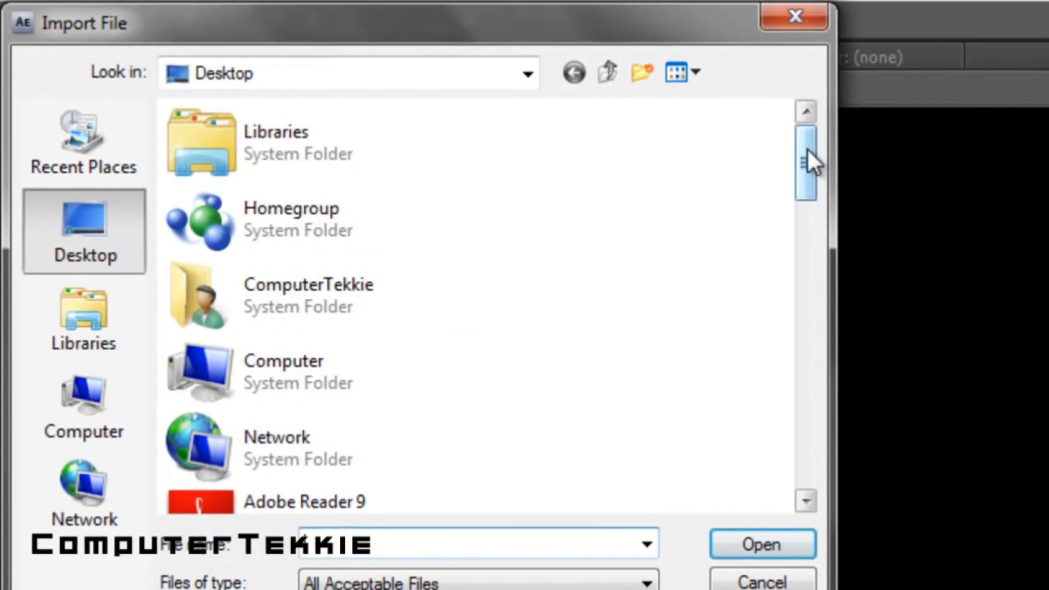
{"action": "left_click_drag", "start_coordinate": [807, 149], "coordinate": [826, 462]}
{"action": "left_click", "coordinate": [355, 463]}
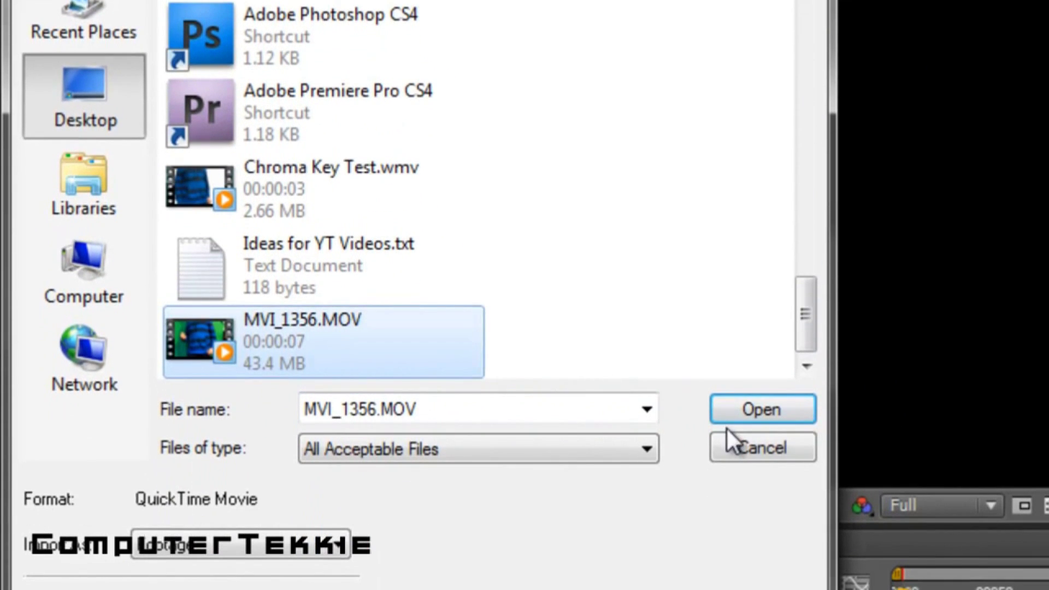
{"action": "left_click", "coordinate": [740, 408]}
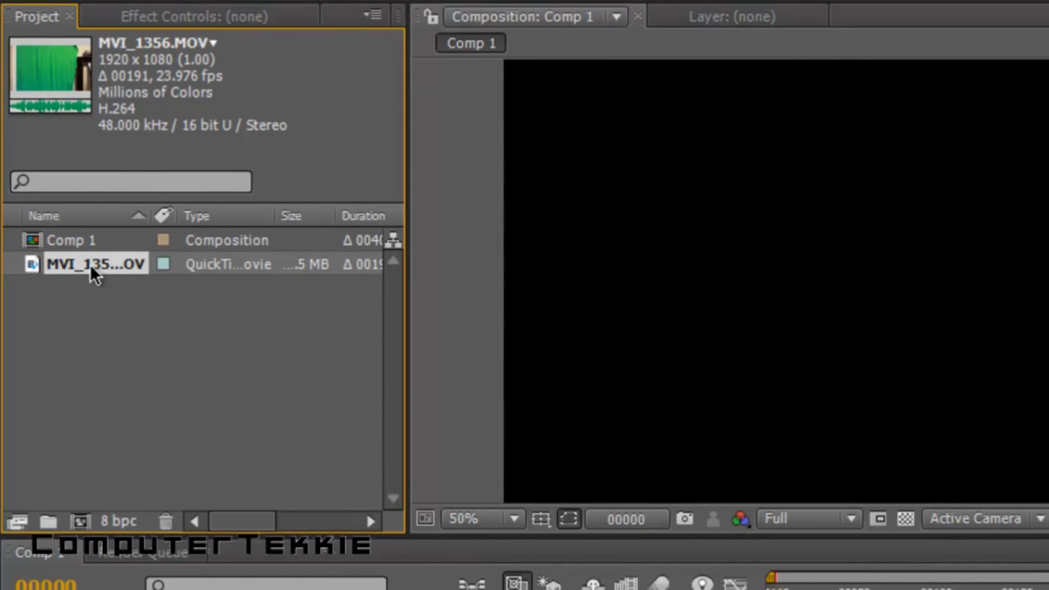
{"action": "left_click_drag", "start_coordinate": [90, 265], "coordinate": [154, 589]}
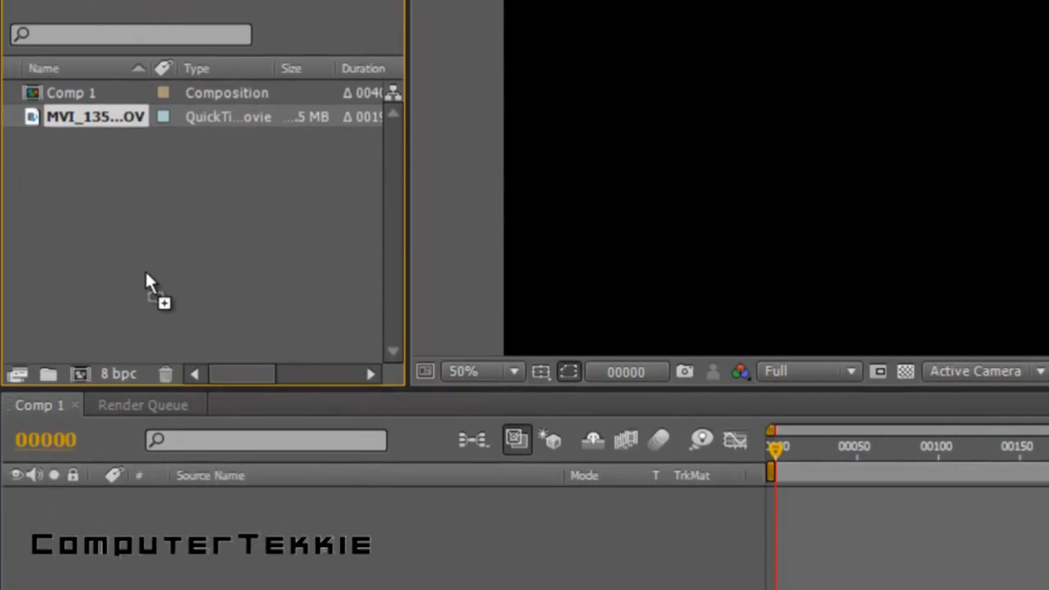
{"action": "left_click_drag", "start_coordinate": [154, 378], "coordinate": [154, 381]}
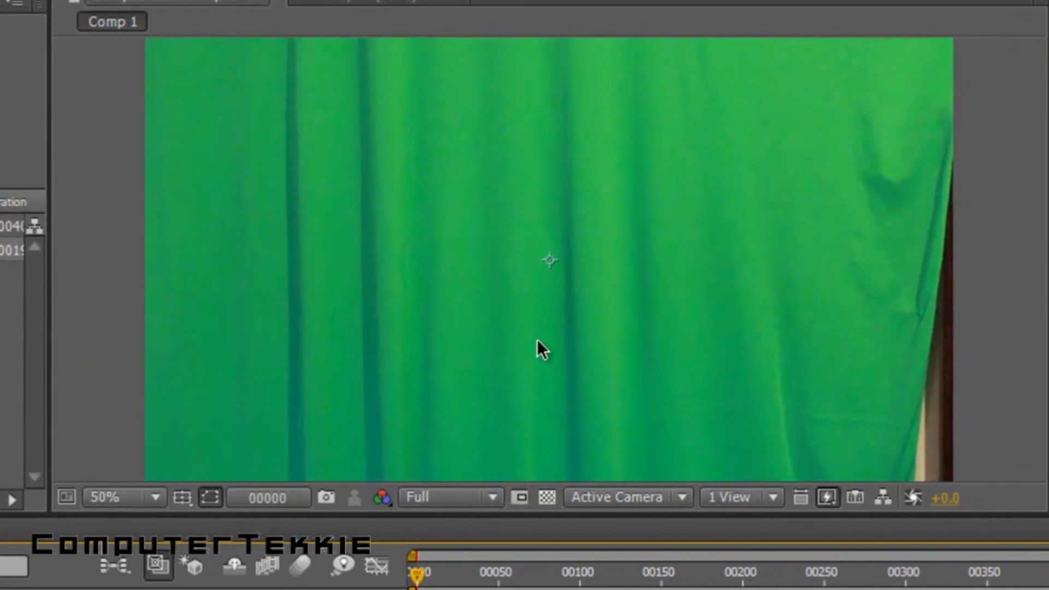
Step: Zoom the viewer out and Shift-scale the MVI_1356.MOV layer down to fit the 1280x720 frame
{"action": "left_click", "coordinate": [536, 339]}
{"action": "key", "text": "comma"}
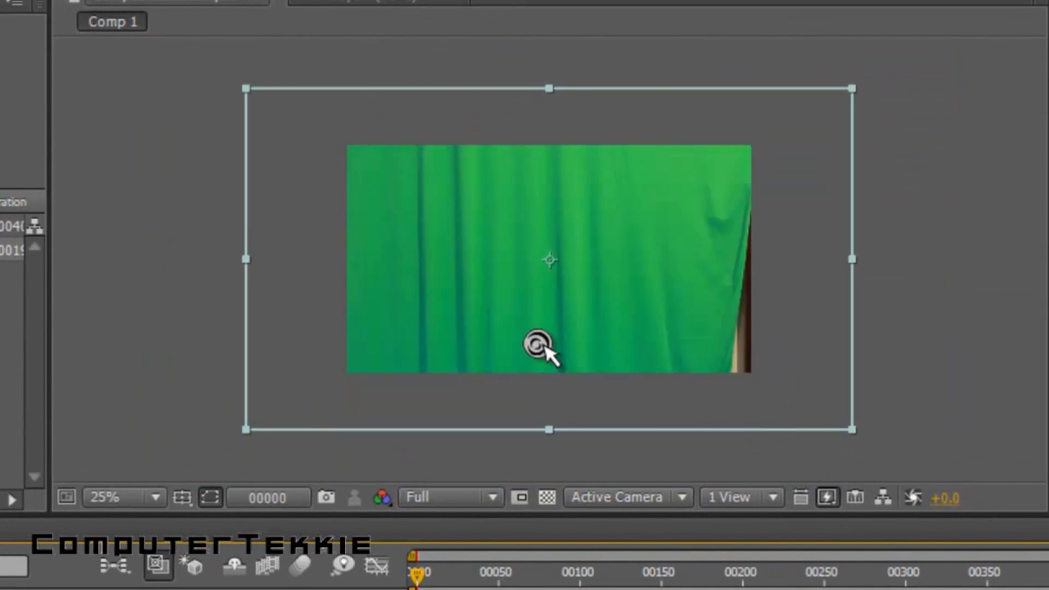
{"action": "left_click", "coordinate": [247, 431]}
{"action": "left_click_drag", "start_coordinate": [247, 431], "coordinate": [338, 372]}
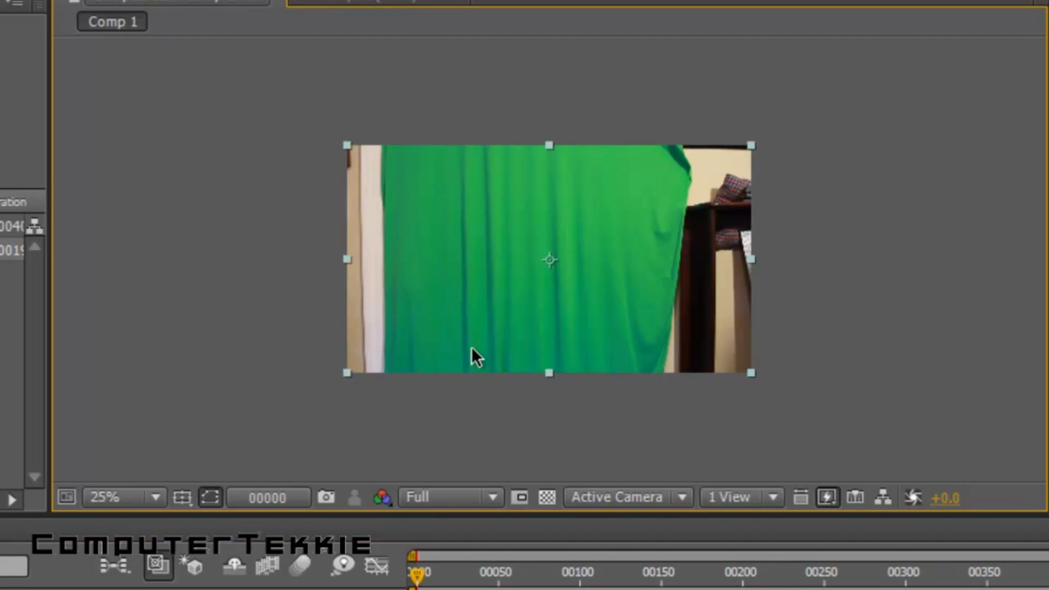
{"action": "scroll", "coordinate": [471, 350], "scroll_direction": "up", "scroll_amount": 4}
{"action": "scroll", "coordinate": [472, 352], "scroll_direction": "down", "scroll_amount": 2}
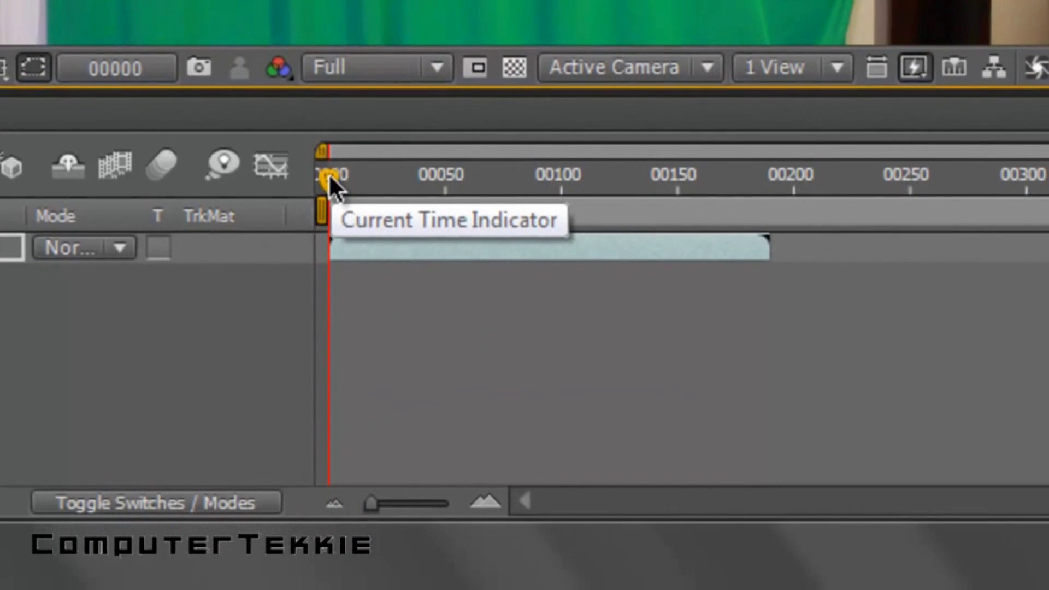
Step: Set the work area start at frame 59 and extract the opening frames before it
{"action": "left_click_drag", "start_coordinate": [329, 176], "coordinate": [426, 183]}
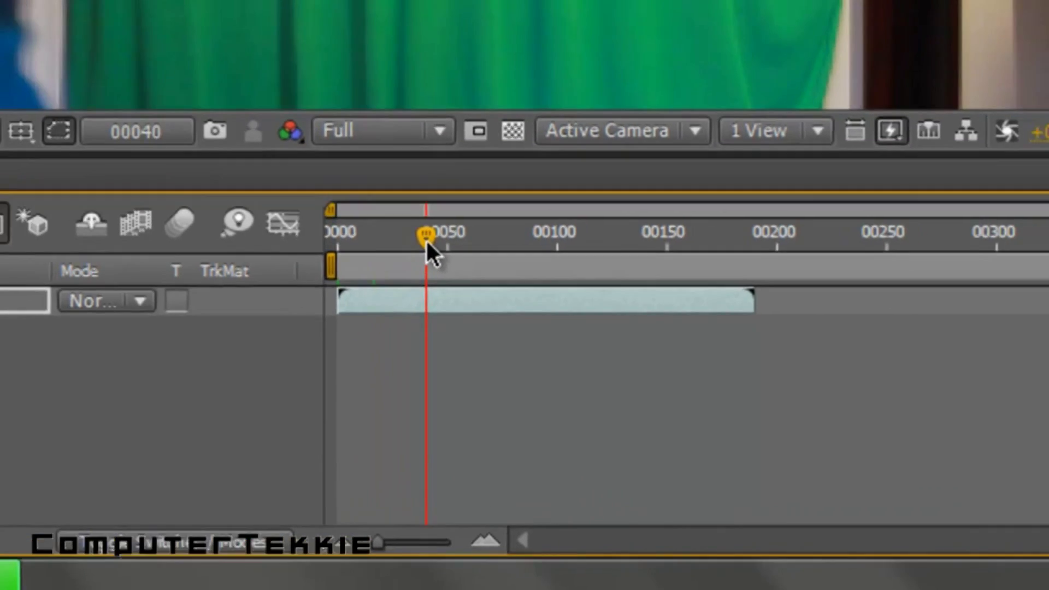
{"action": "left_click_drag", "start_coordinate": [426, 240], "coordinate": [463, 248]}
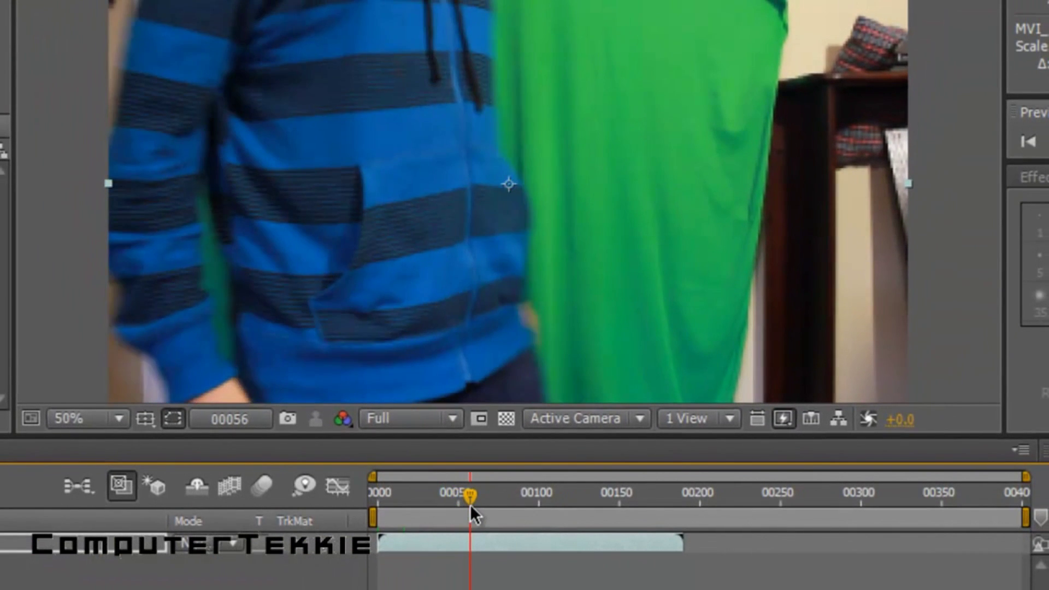
{"action": "left_click_drag", "start_coordinate": [470, 504], "coordinate": [473, 506]}
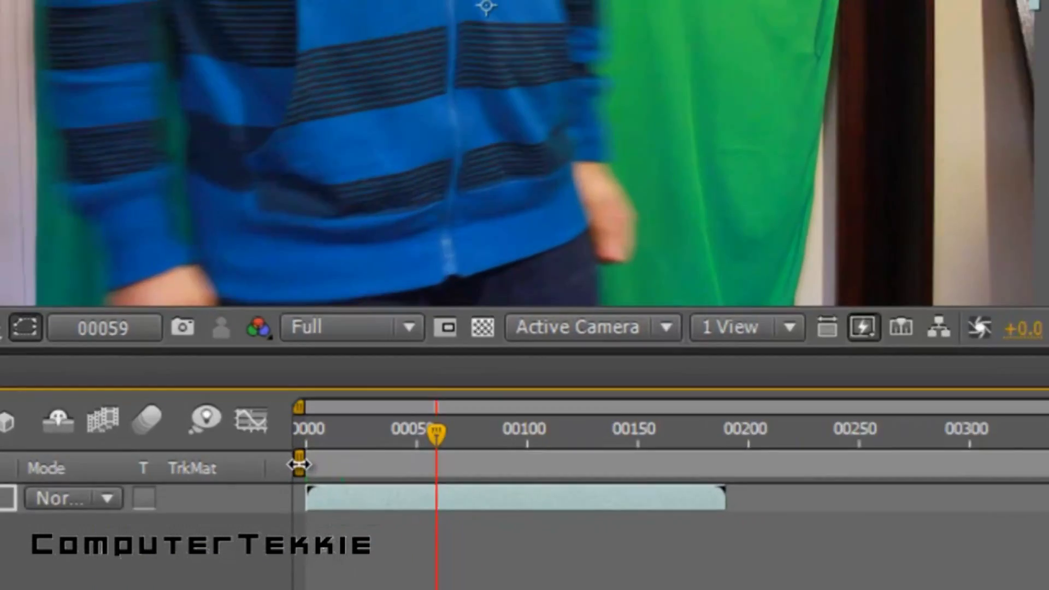
{"action": "left_click_drag", "start_coordinate": [373, 517], "coordinate": [416, 516]}
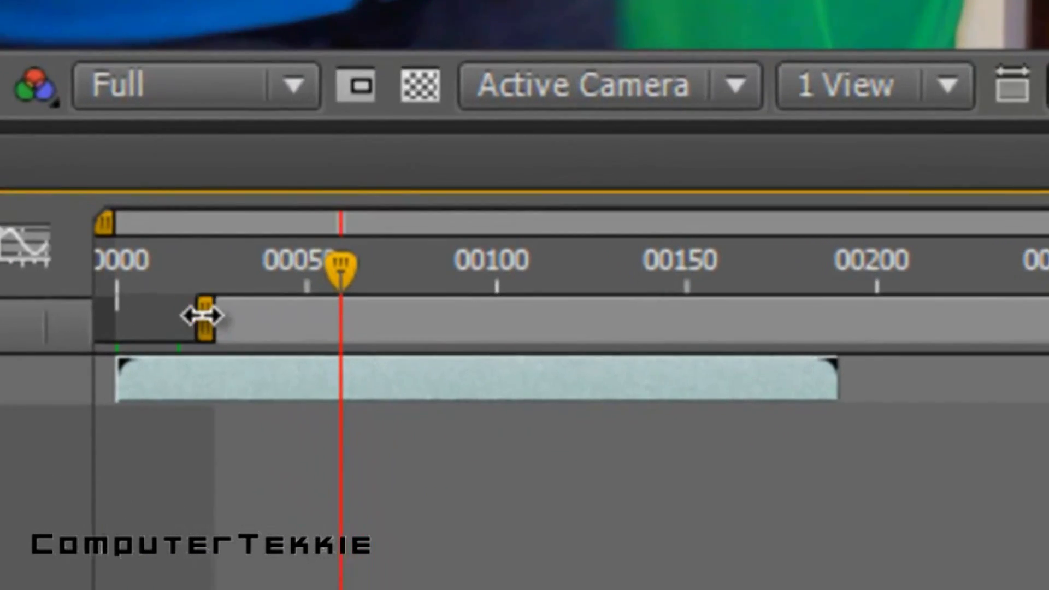
{"action": "left_click_drag", "start_coordinate": [202, 316], "coordinate": [332, 315]}
{"action": "right_click", "coordinate": [381, 313]}
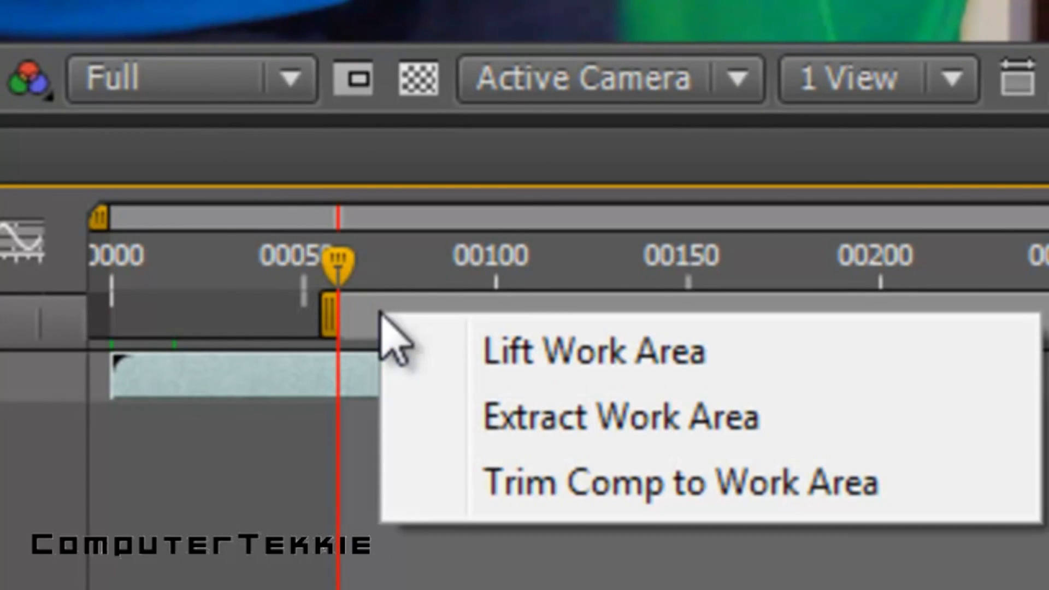
{"action": "left_click", "coordinate": [538, 498]}
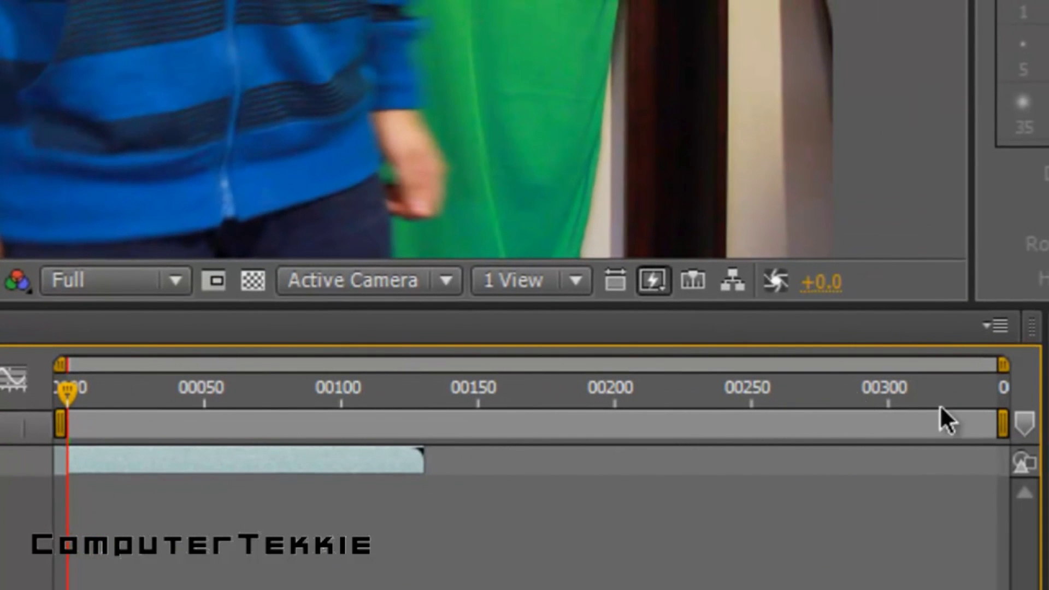
Step: Pull the work area end back near frame 81, trim the comp to it, and return to frame 4
{"action": "left_click_drag", "start_coordinate": [69, 385], "coordinate": [298, 404]}
{"action": "left_click_drag", "start_coordinate": [687, 579], "coordinate": [655, 579]}
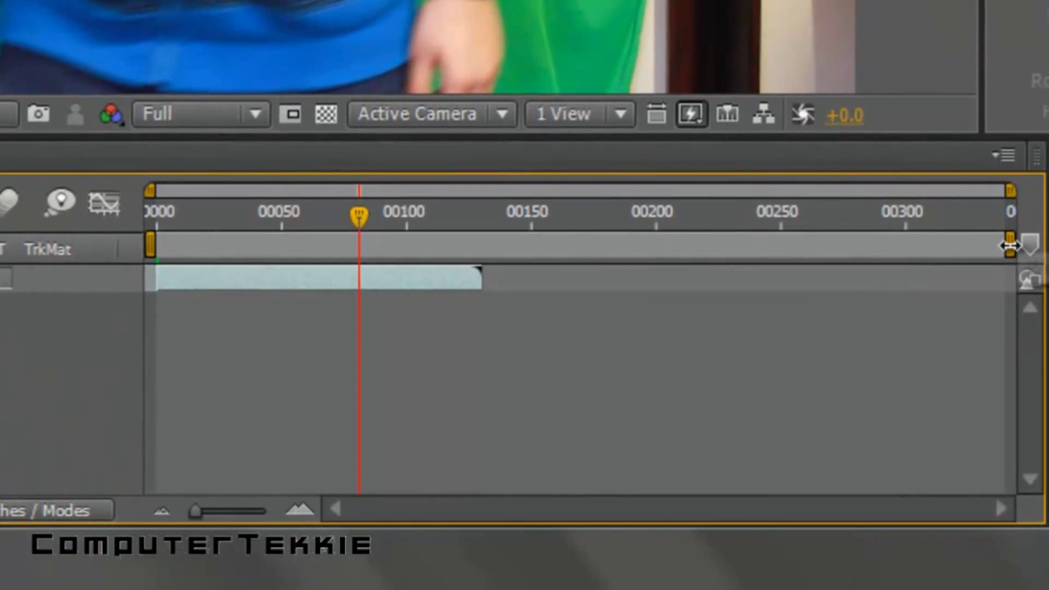
{"action": "left_click_drag", "start_coordinate": [1011, 245], "coordinate": [370, 239]}
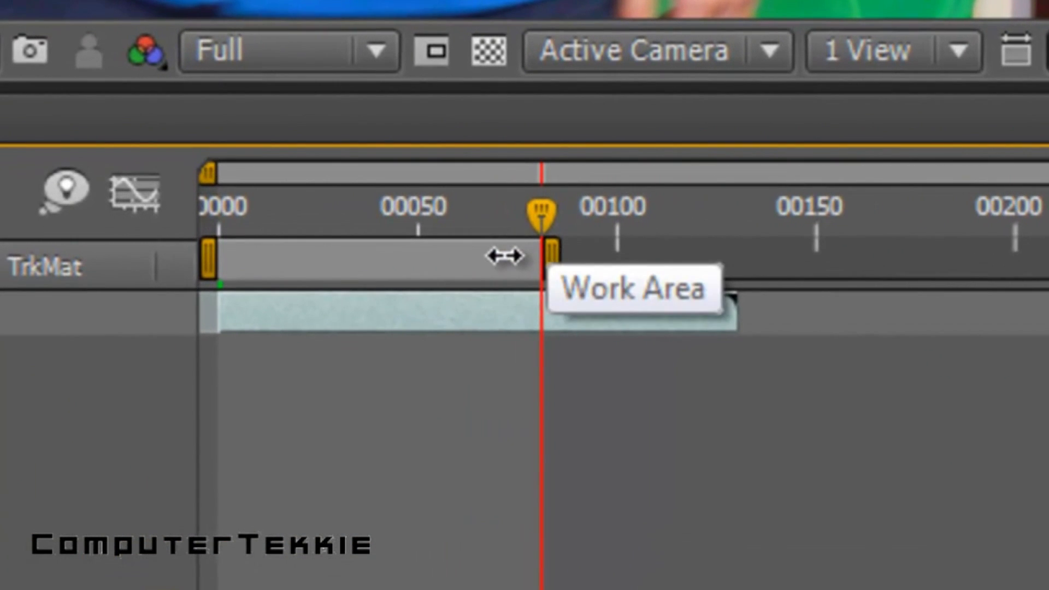
{"action": "right_click", "coordinate": [400, 249]}
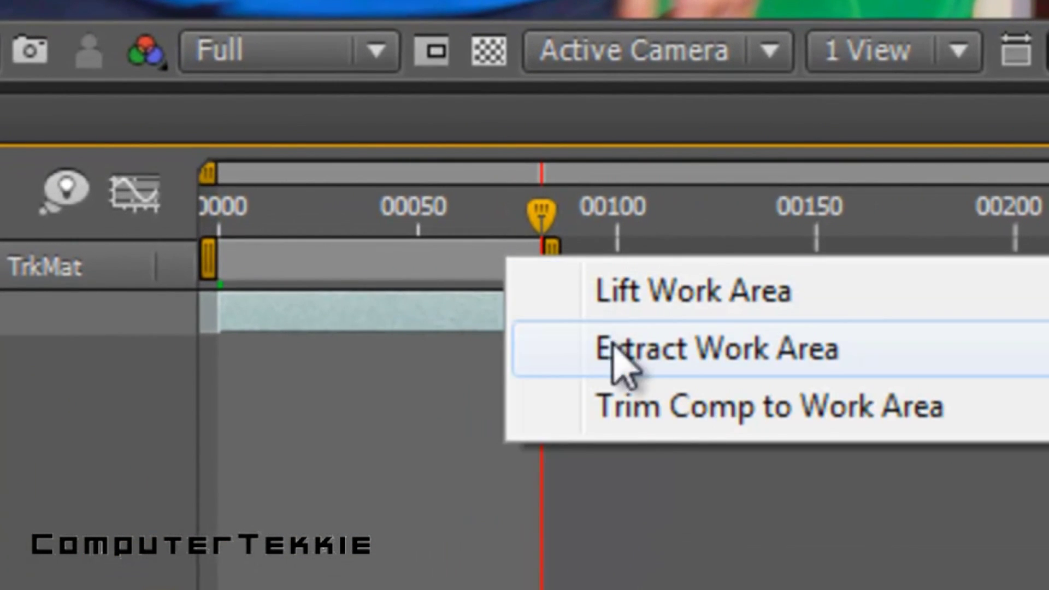
{"action": "left_click", "coordinate": [655, 418]}
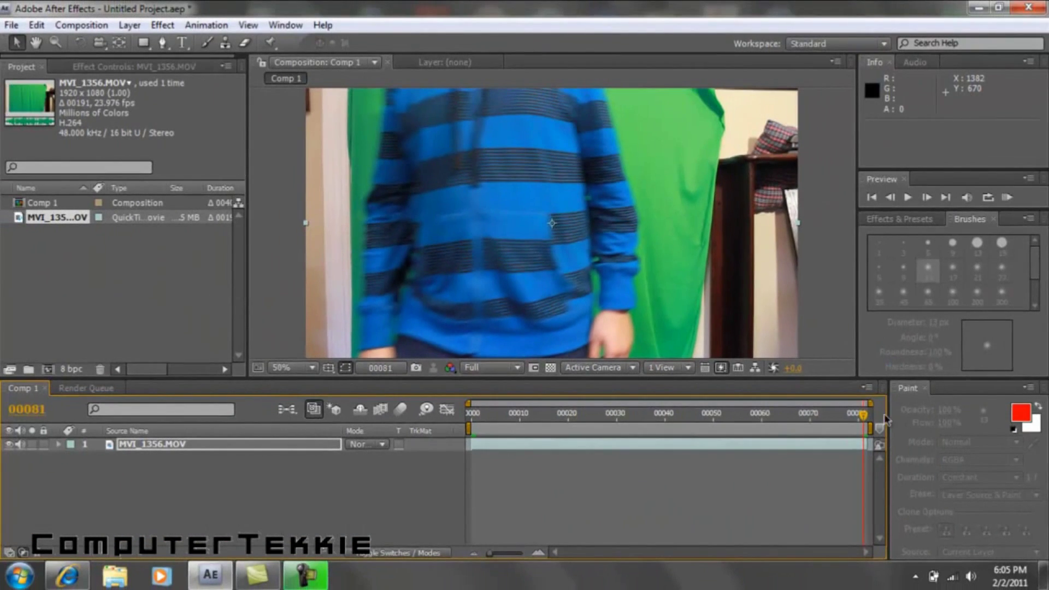
{"action": "left_click_drag", "start_coordinate": [864, 417], "coordinate": [683, 413]}
{"action": "left_click_drag", "start_coordinate": [546, 413], "coordinate": [464, 405]}
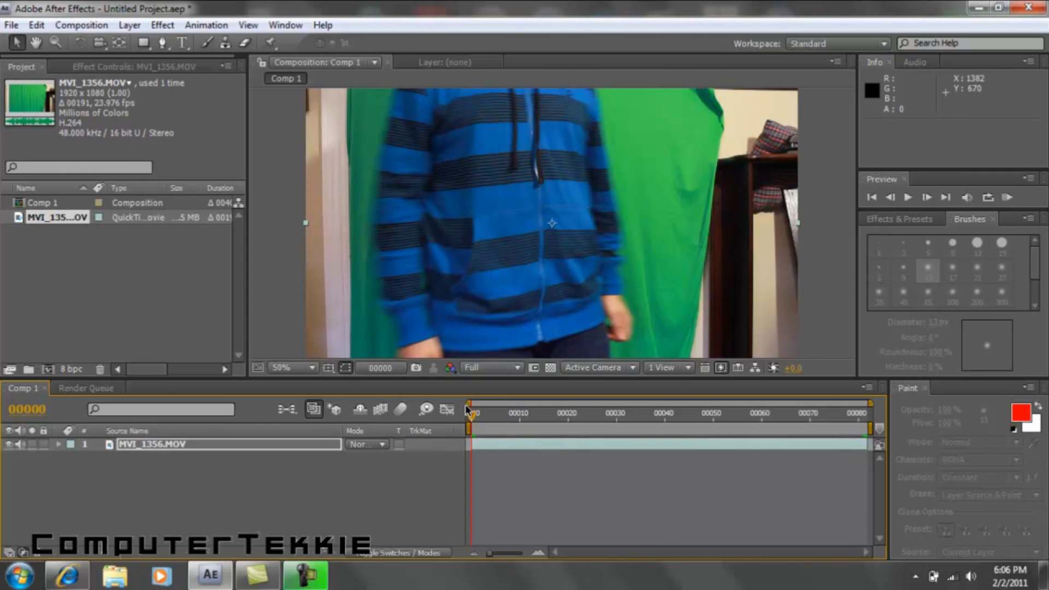
{"action": "left_click_drag", "start_coordinate": [473, 418], "coordinate": [490, 415]}
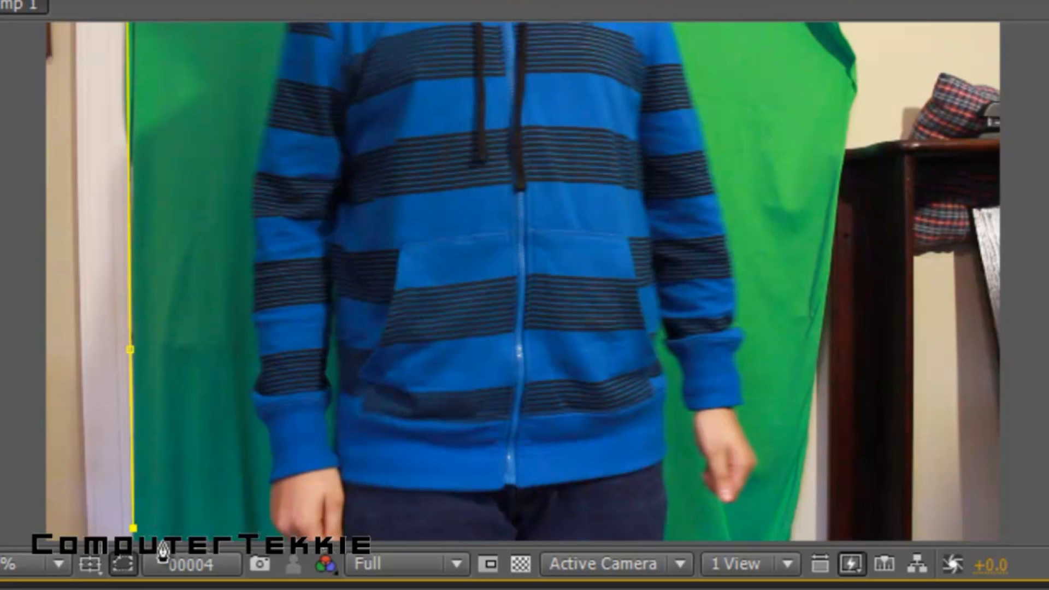
Step: Trace Pen mask points along the green screen's edges and close the shape at the first point
{"action": "left_click", "coordinate": [162, 540]}
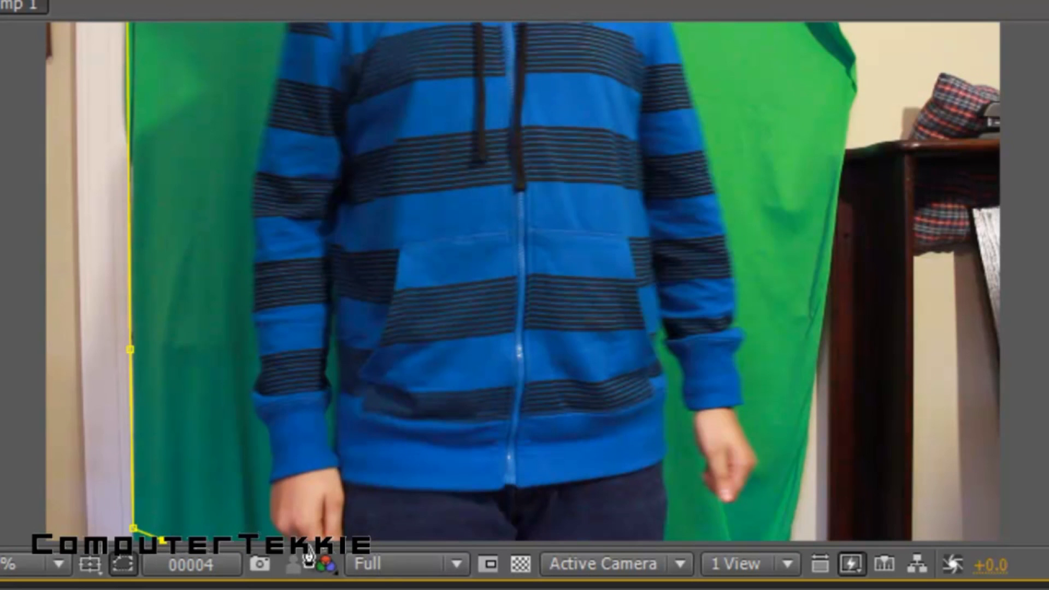
{"action": "left_click", "coordinate": [310, 536]}
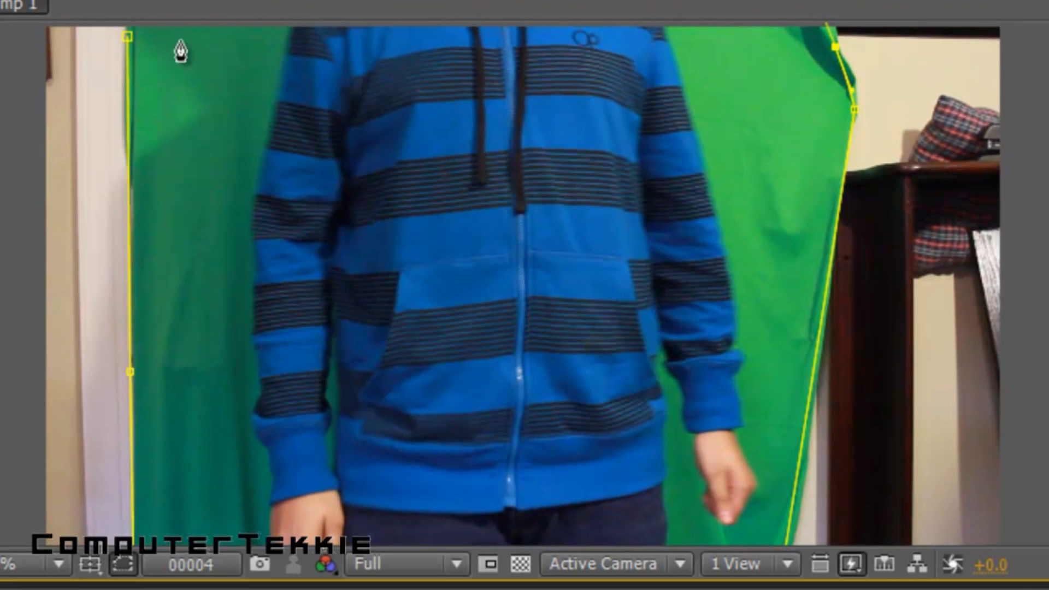
{"action": "left_click", "coordinate": [128, 37]}
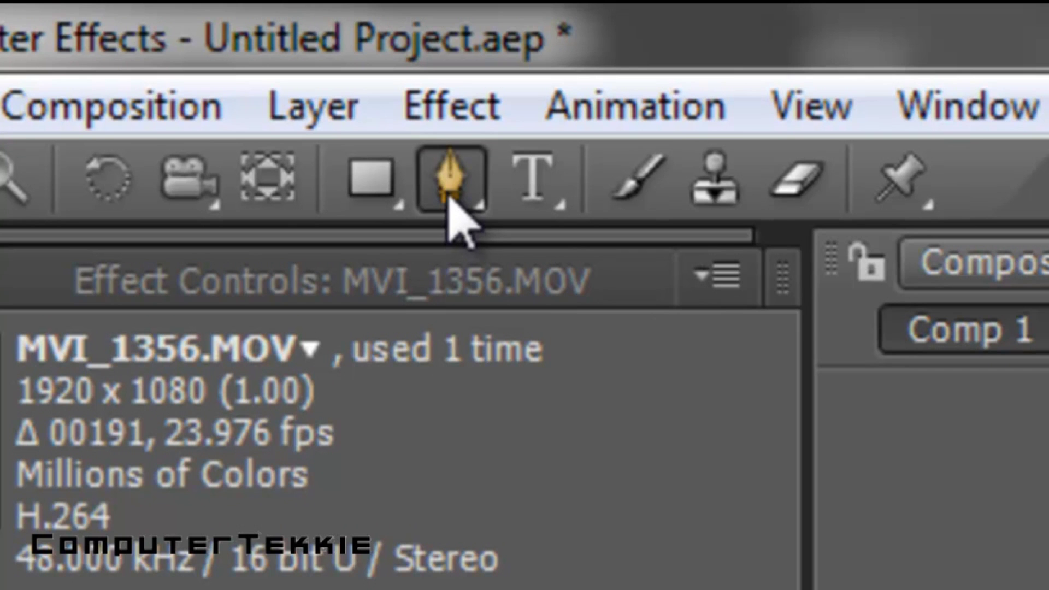
Step: Add extra vertices on the mask's top, left and right edges
{"action": "left_click_drag", "start_coordinate": [449, 198], "coordinate": [731, 246]}
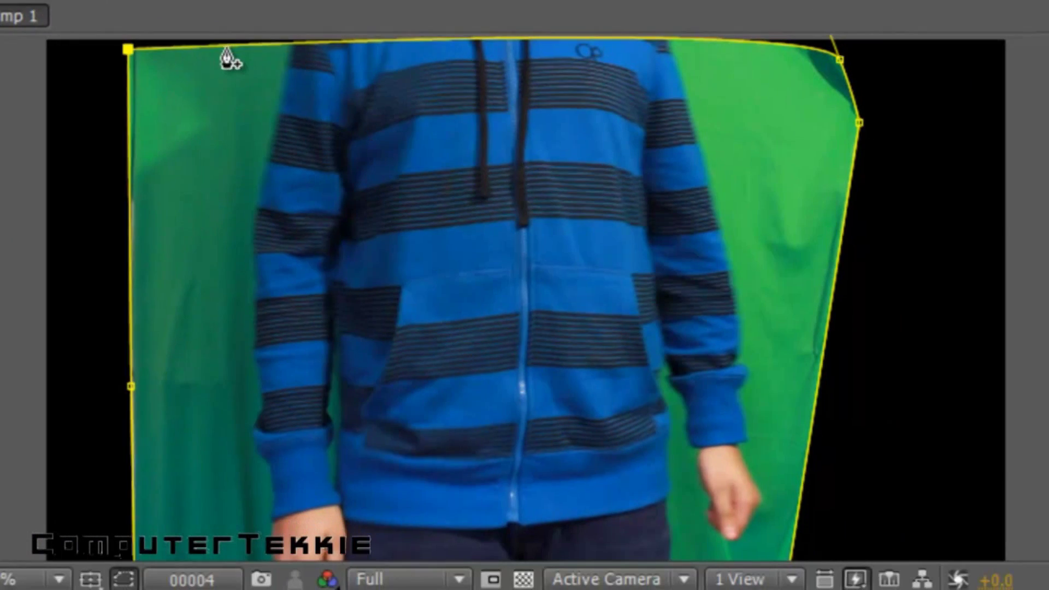
{"action": "left_click", "coordinate": [707, 220]}
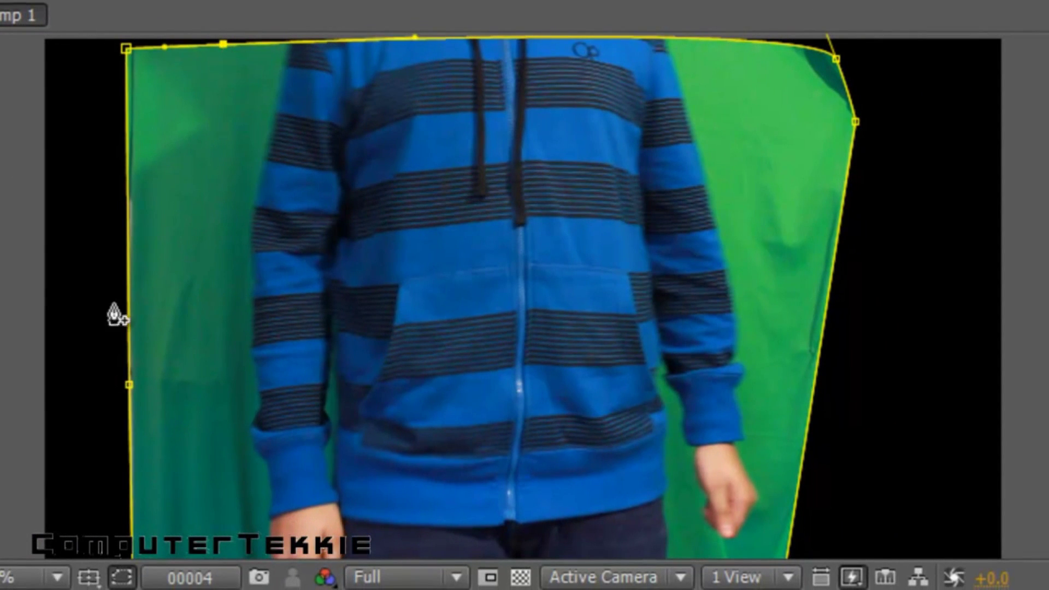
{"action": "left_click", "coordinate": [127, 271]}
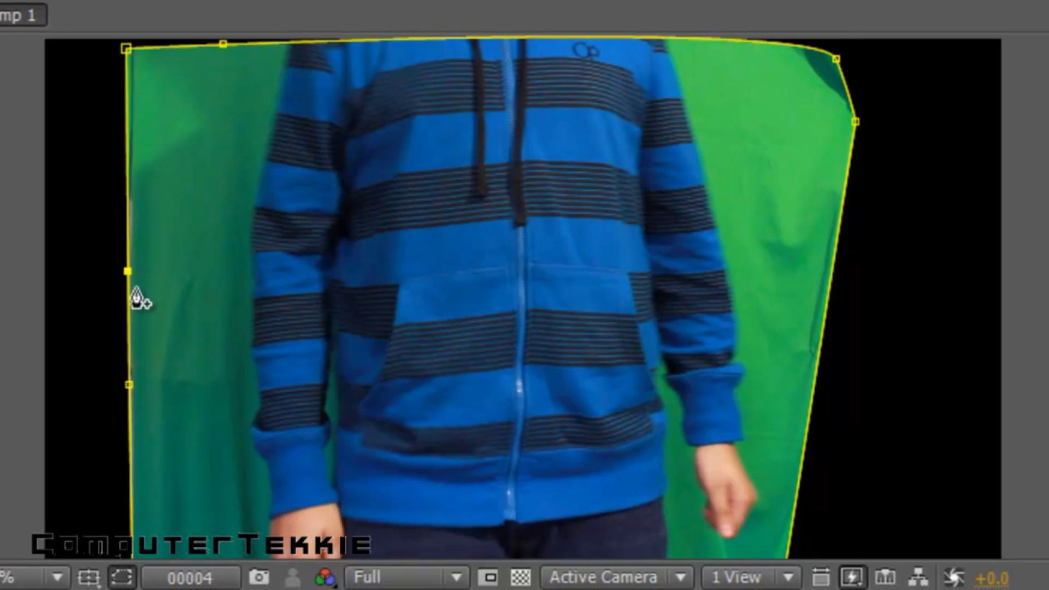
{"action": "left_click", "coordinate": [814, 389]}
Step: Drag the mask's corners and edge points so the outline hugs the green backdrop
{"action": "mouse_move", "coordinate": [219, 44]}
{"action": "left_mouse_down"}
{"action": "mouse_move", "coordinate": [230, 31]}
{"action": "mouse_move", "coordinate": [224, 63]}
{"action": "mouse_move", "coordinate": [225, 38]}
{"action": "left_mouse_up"}
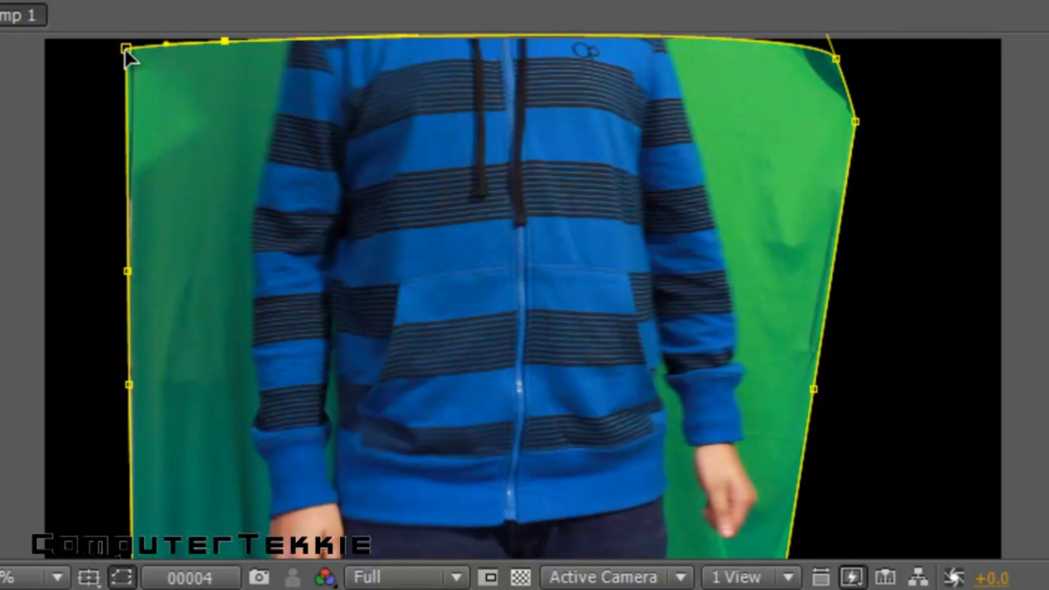
{"action": "left_click_drag", "start_coordinate": [124, 47], "coordinate": [126, 37]}
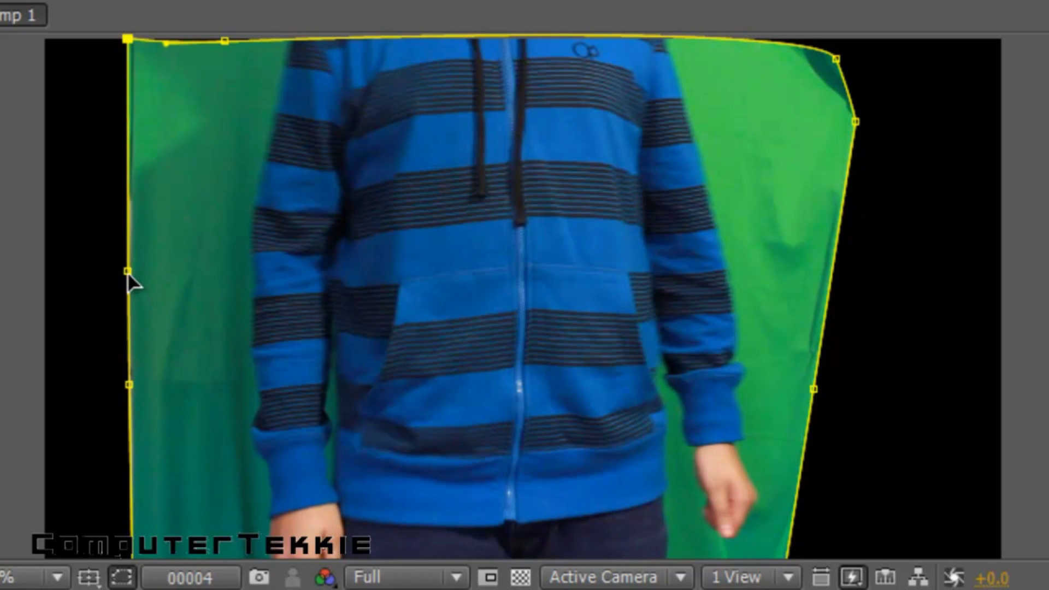
{"action": "left_click_drag", "start_coordinate": [127, 272], "coordinate": [136, 272]}
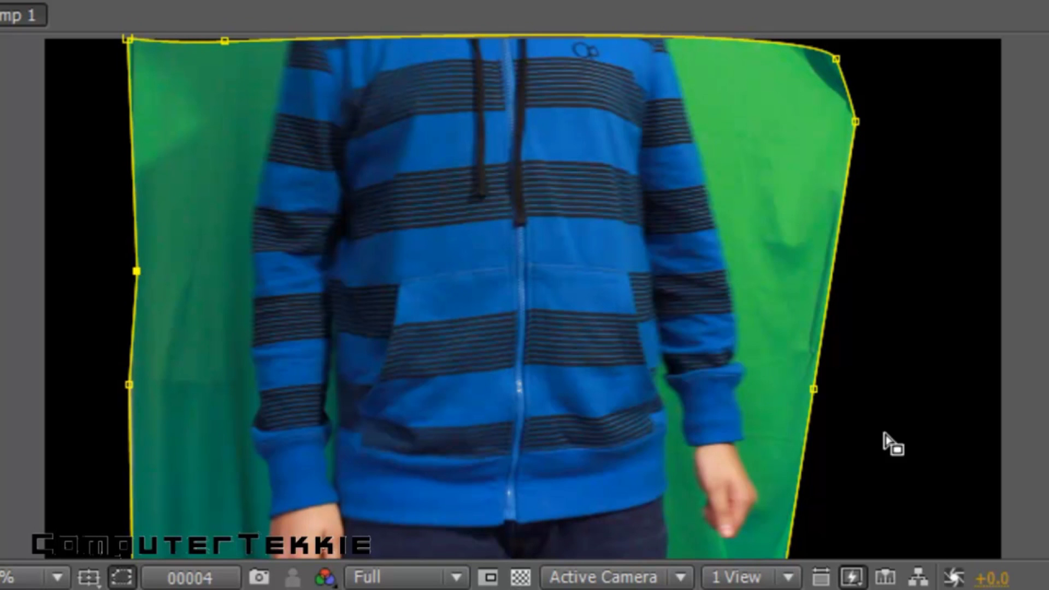
{"action": "left_click_drag", "start_coordinate": [813, 389], "coordinate": [808, 389]}
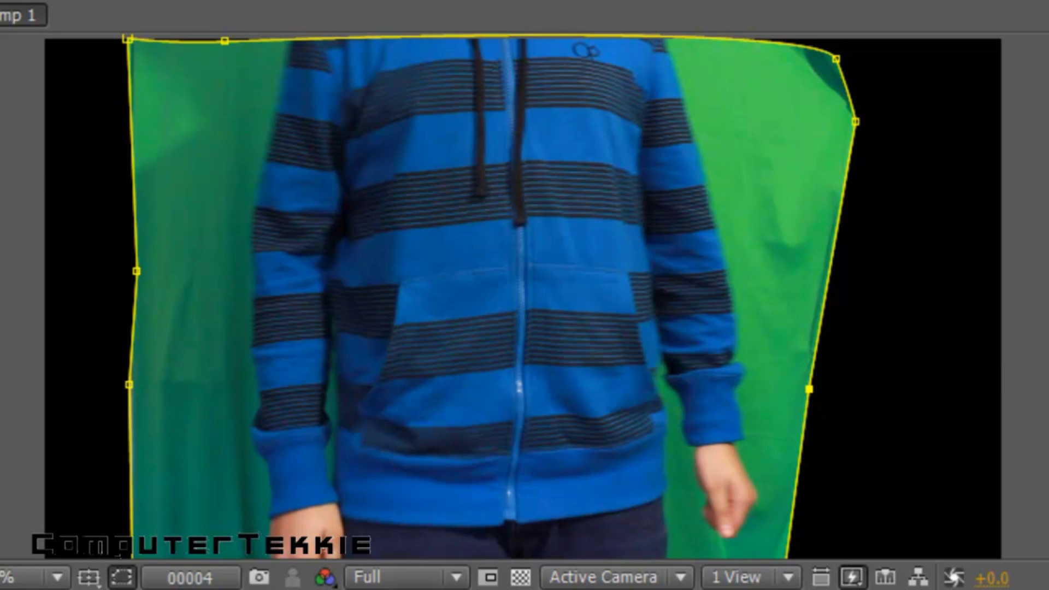
{"action": "left_click_drag", "start_coordinate": [444, 476], "coordinate": [370, 354]}
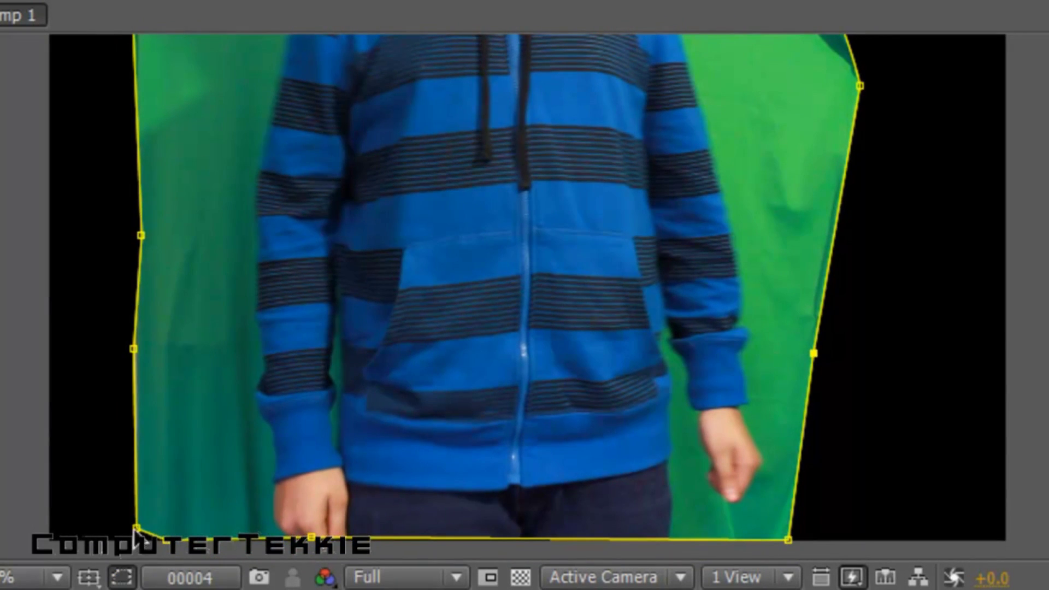
{"action": "left_click_drag", "start_coordinate": [135, 528], "coordinate": [135, 538]}
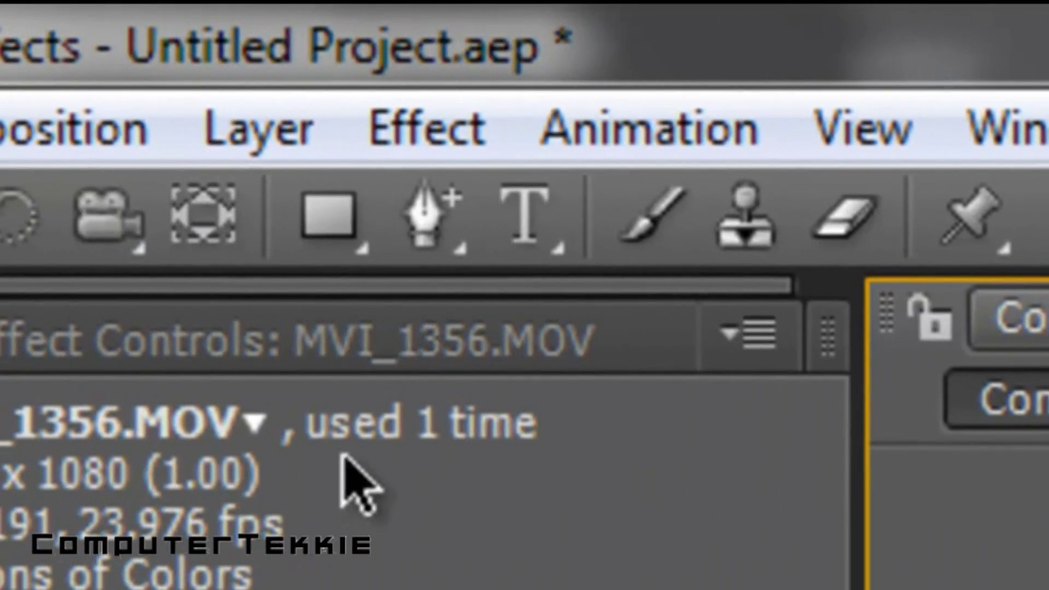
Step: Apply Color Key sampling the green screen, with Tolerance raised to 96
{"action": "left_click", "coordinate": [404, 144]}
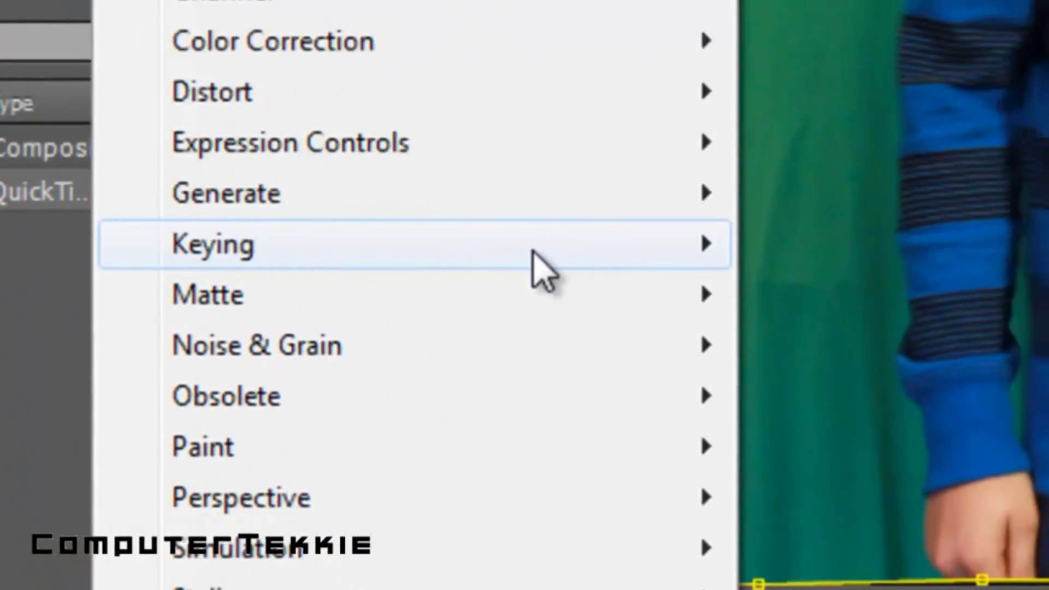
{"action": "mouse_move", "coordinate": [703, 314]}
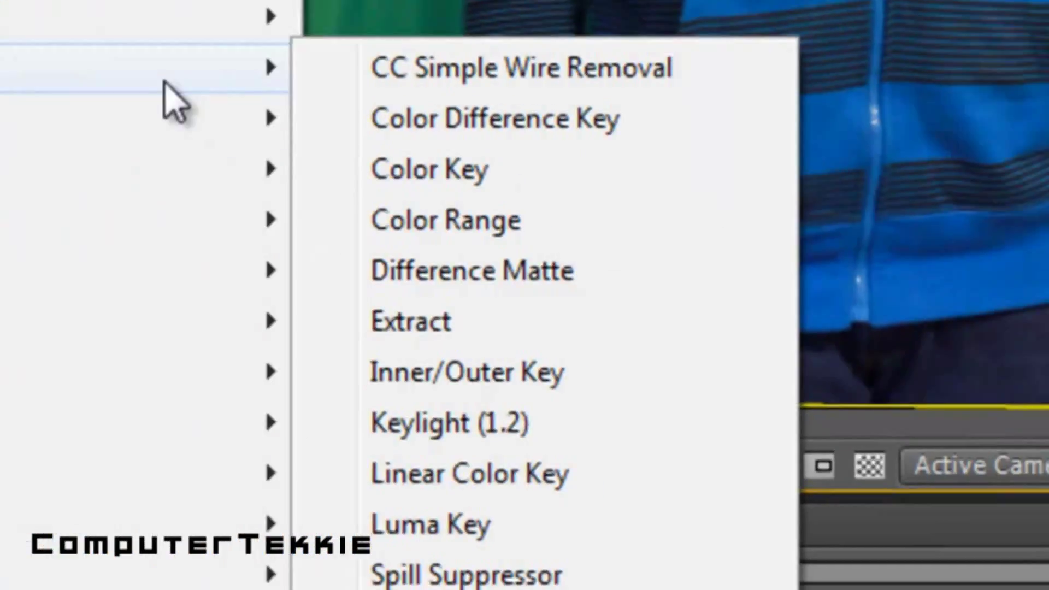
{"action": "left_click", "coordinate": [967, 387]}
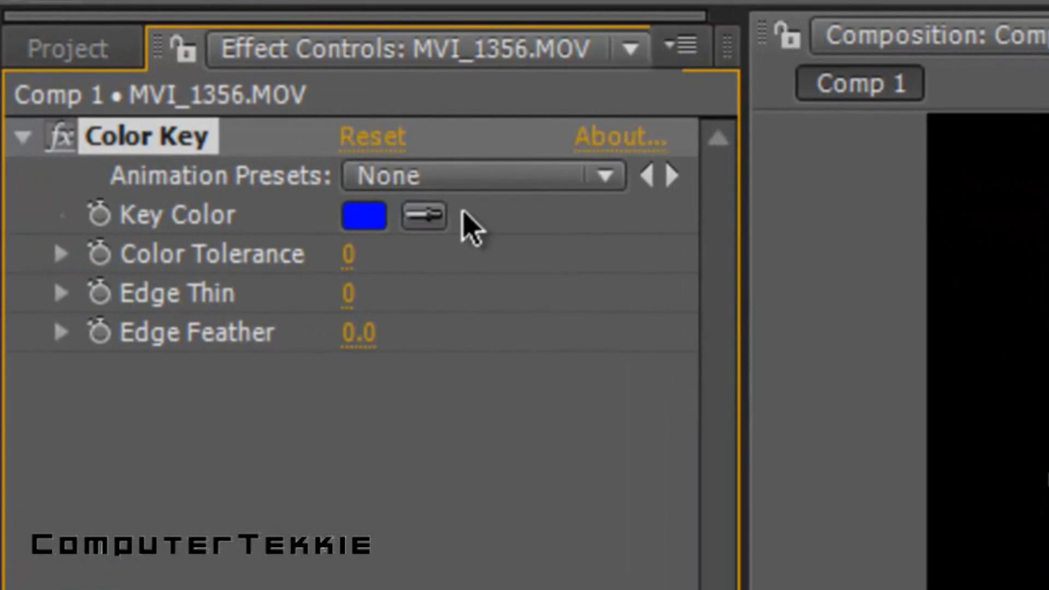
{"action": "left_click", "coordinate": [426, 219]}
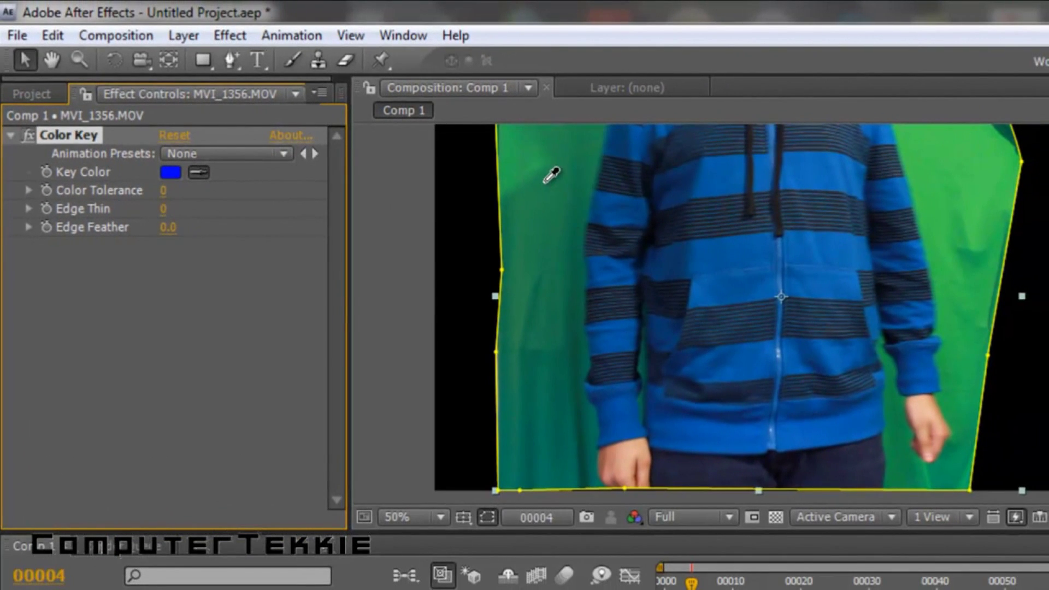
{"action": "left_click", "coordinate": [980, 185]}
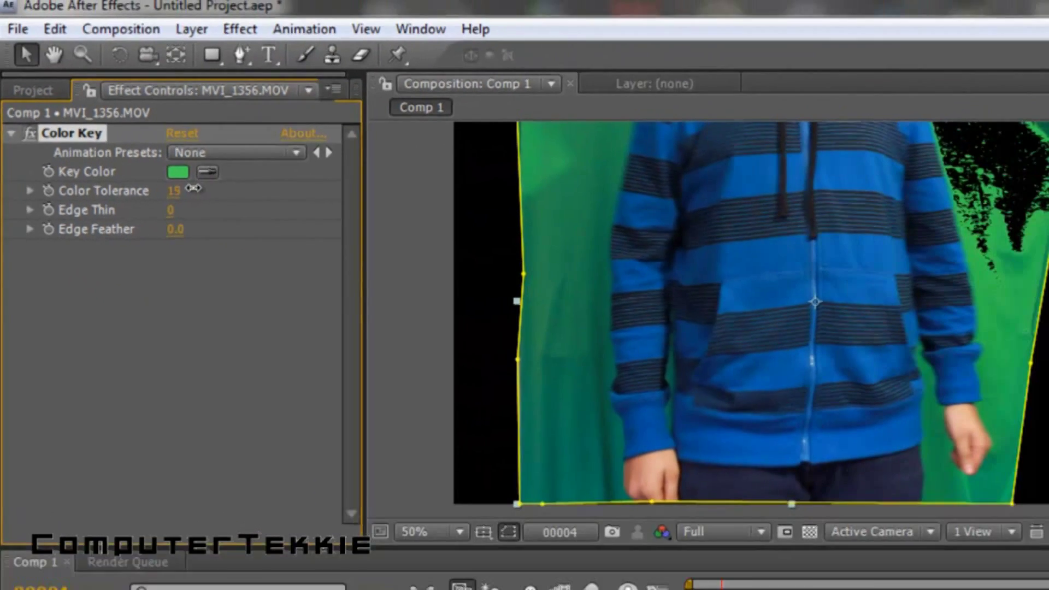
{"action": "left_click_drag", "start_coordinate": [364, 204], "coordinate": [451, 202]}
{"action": "left_click_drag", "start_coordinate": [204, 189], "coordinate": [292, 209]}
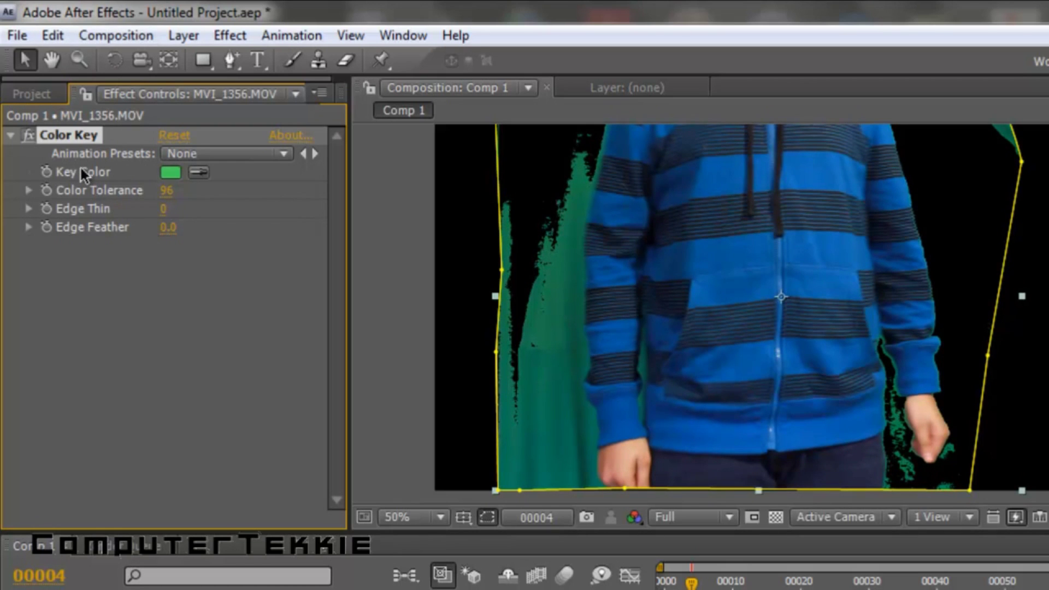
Step: Duplicate into Color Keys 2 and 3, resampling remaining greens with tolerances 31 and 21
{"action": "key", "text": "ctrl+d"}
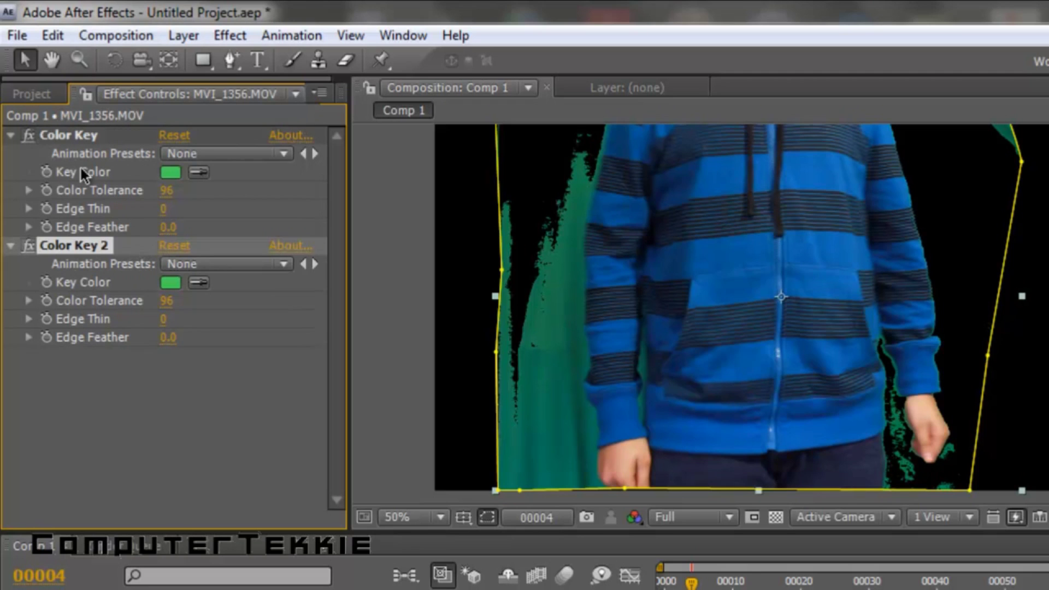
{"action": "left_click", "coordinate": [196, 282]}
{"action": "left_click", "coordinate": [563, 399]}
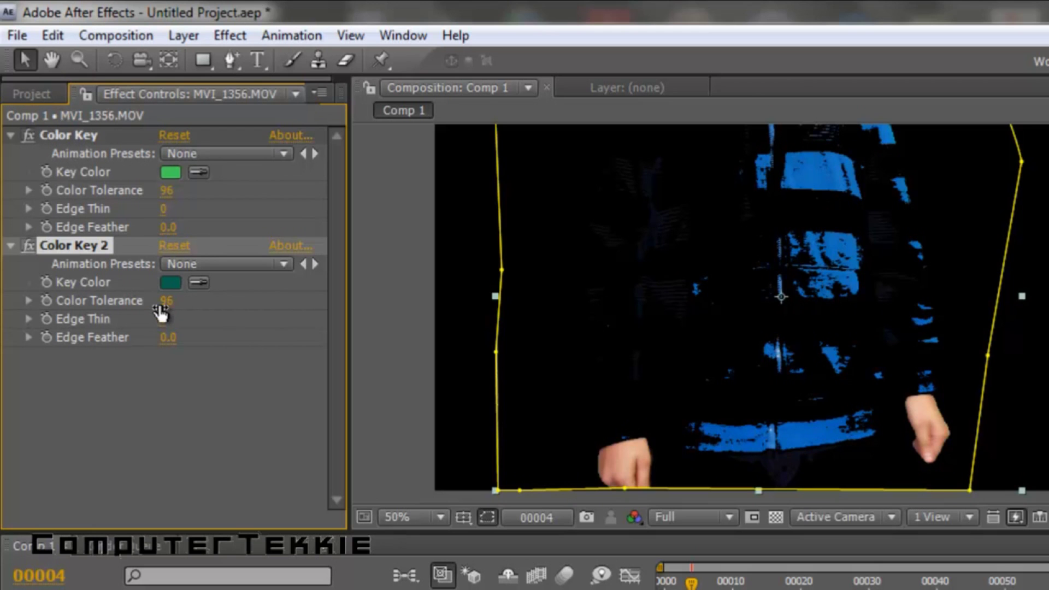
{"action": "left_click_drag", "start_coordinate": [165, 300], "coordinate": [96, 300]}
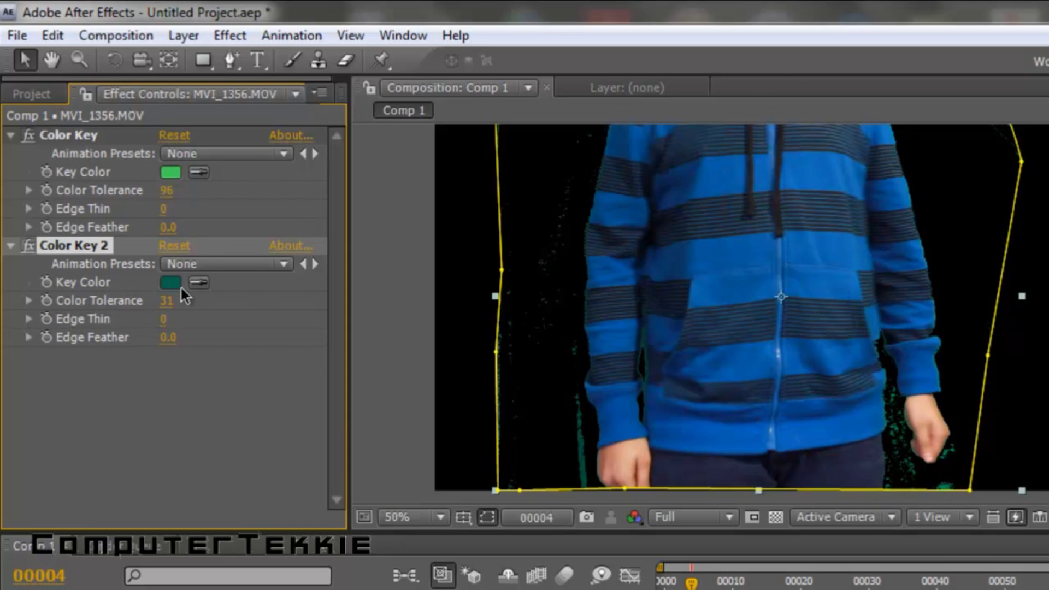
{"action": "key", "text": "ctrl+d"}
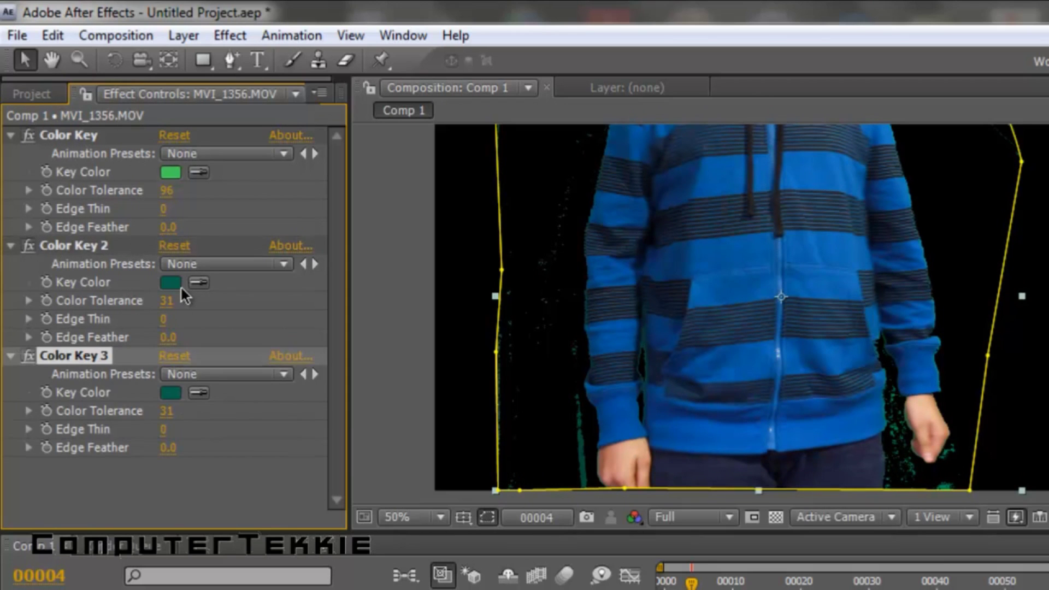
{"action": "left_click", "coordinate": [199, 392]}
{"action": "left_click", "coordinate": [582, 450]}
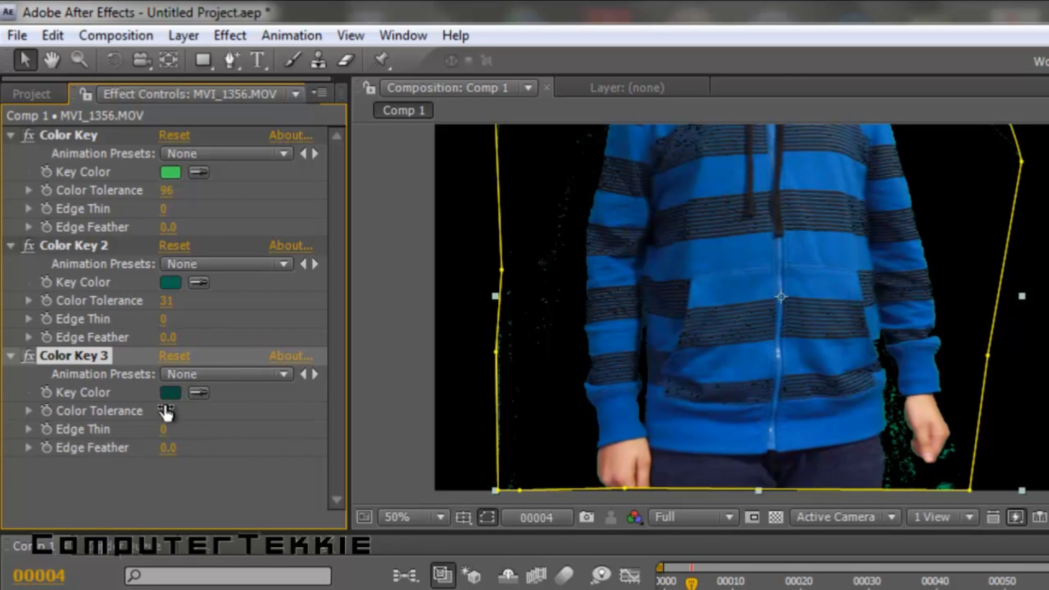
{"action": "mouse_move", "coordinate": [165, 410]}
{"action": "left_mouse_down"}
{"action": "mouse_move", "coordinate": [176, 409]}
{"action": "mouse_move", "coordinate": [166, 409]}
{"action": "left_mouse_up"}
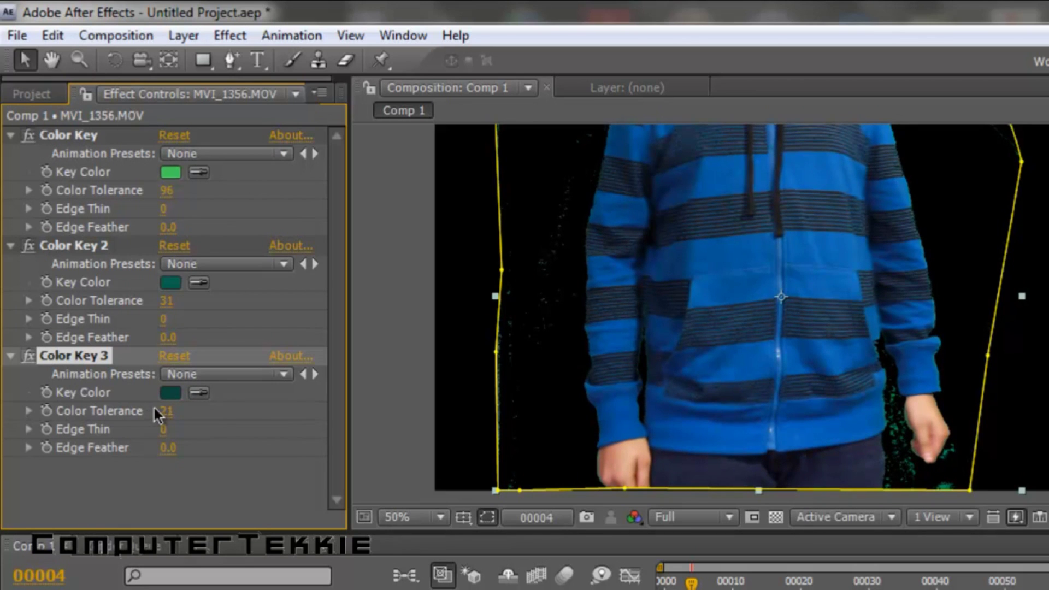
Step: Add Color Key 4 on the leftover green speckles with tolerance 46 and preview the key
{"action": "key", "text": "ctrl+d"}
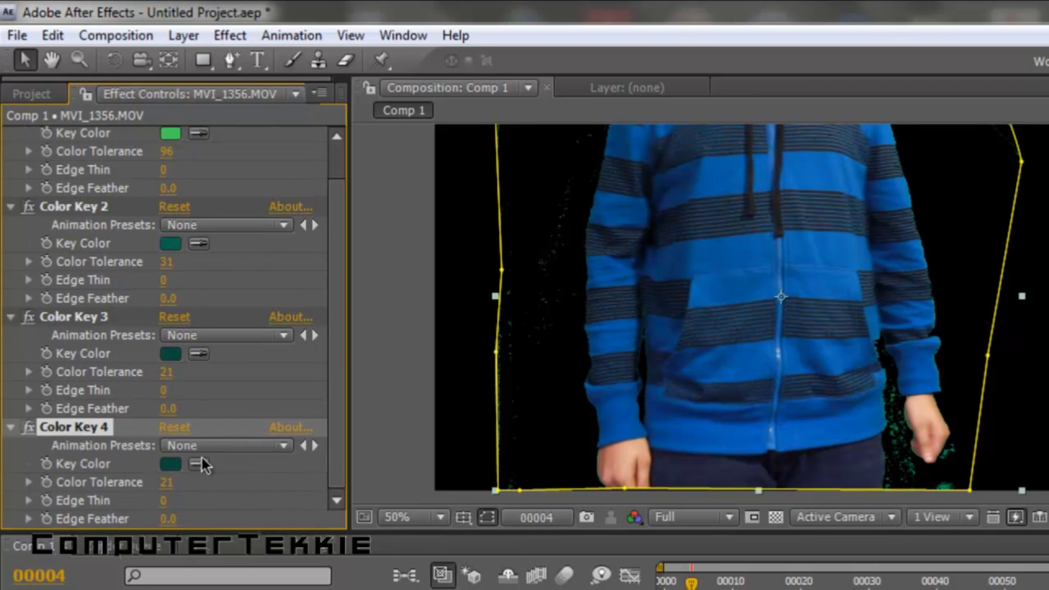
{"action": "left_click", "coordinate": [946, 484]}
{"action": "left_click_drag", "start_coordinate": [167, 481], "coordinate": [202, 481]}
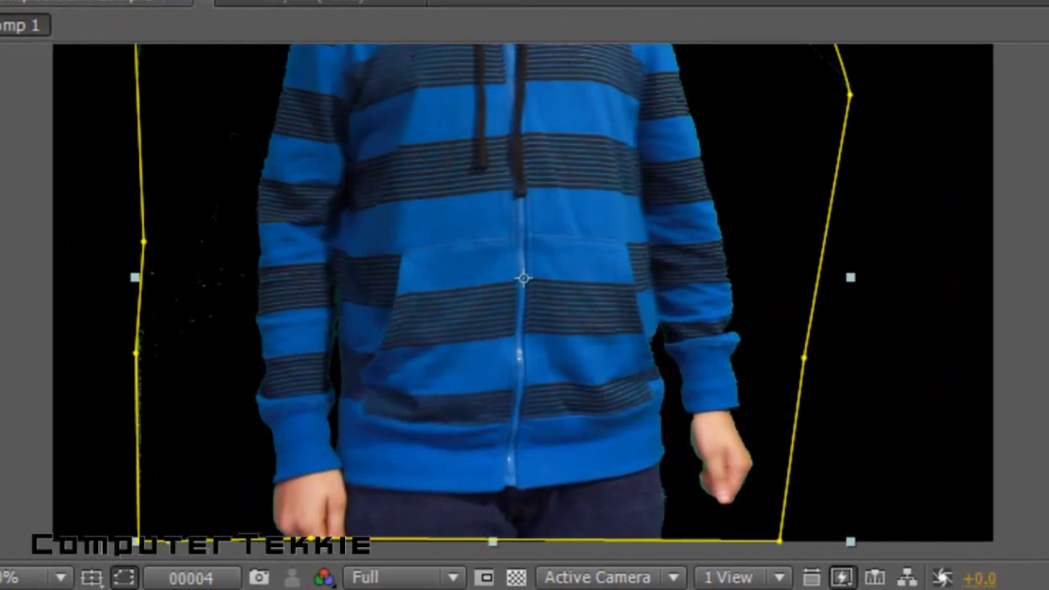
{"action": "key", "text": "space"}
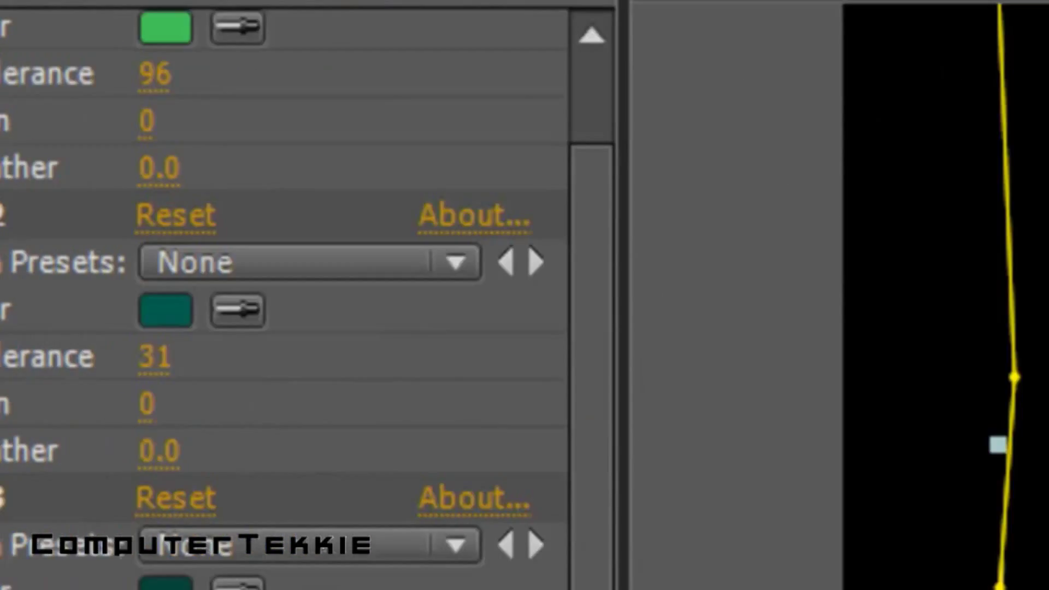
Step: Apply Simple Choker from Effect > Matte and set Choke Matte to -50.30
{"action": "left_click", "coordinate": [464, 109]}
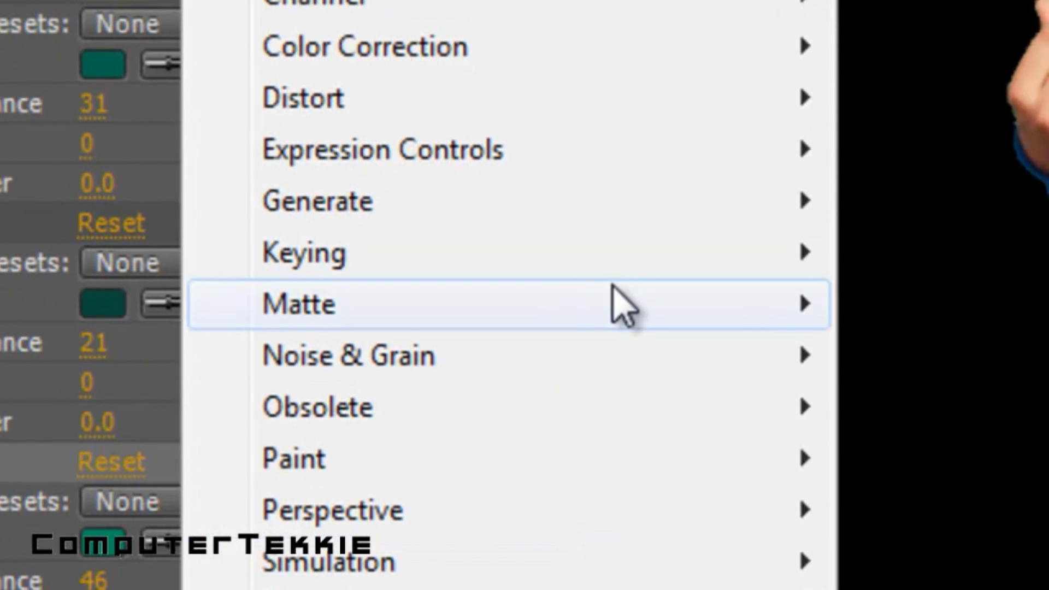
{"action": "mouse_move", "coordinate": [648, 305]}
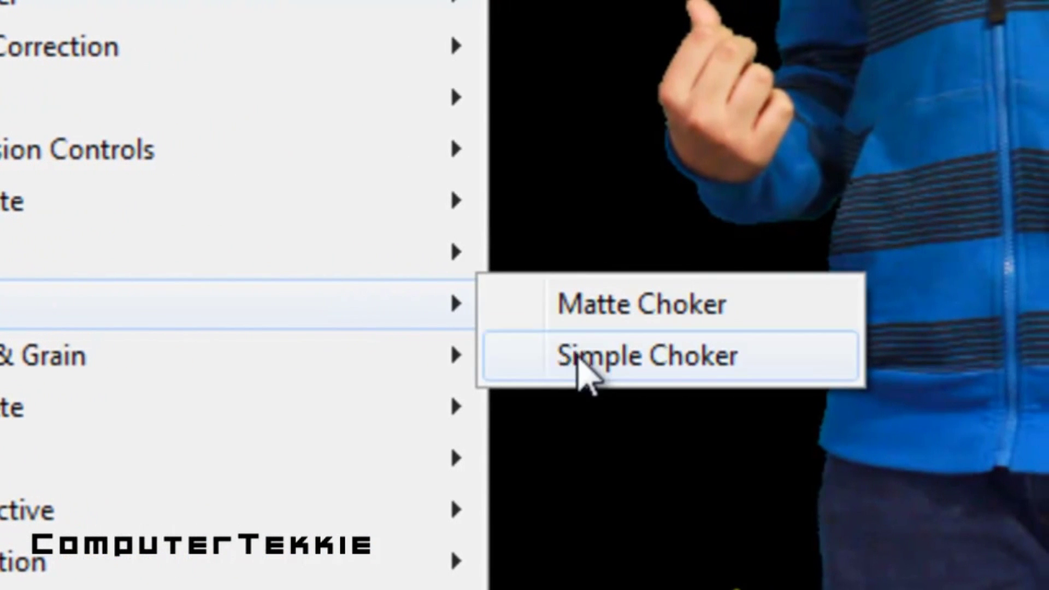
{"action": "left_click", "coordinate": [577, 360]}
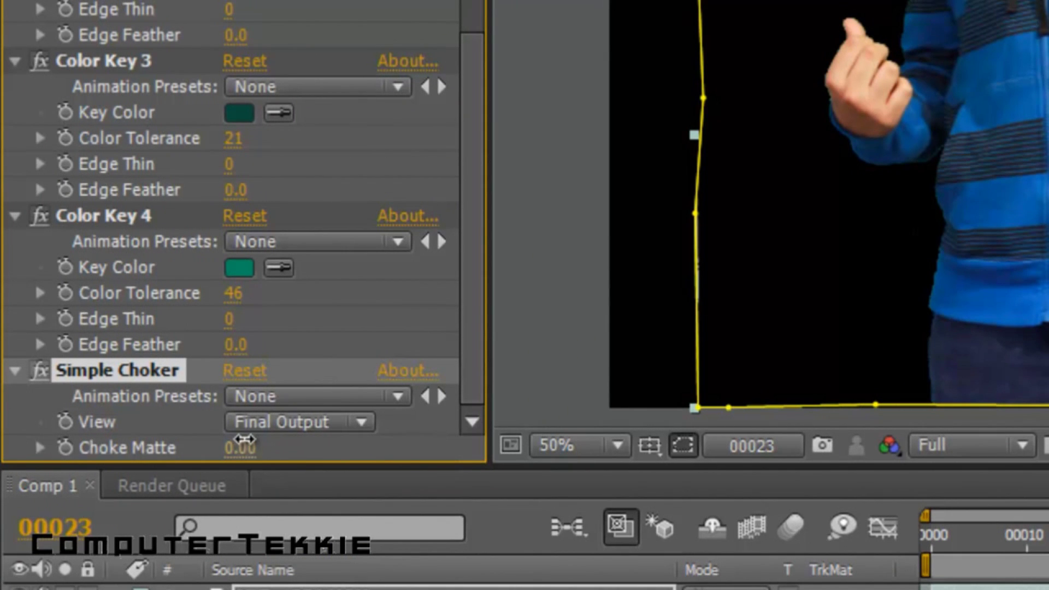
{"action": "left_click_drag", "start_coordinate": [244, 439], "coordinate": [3, 456]}
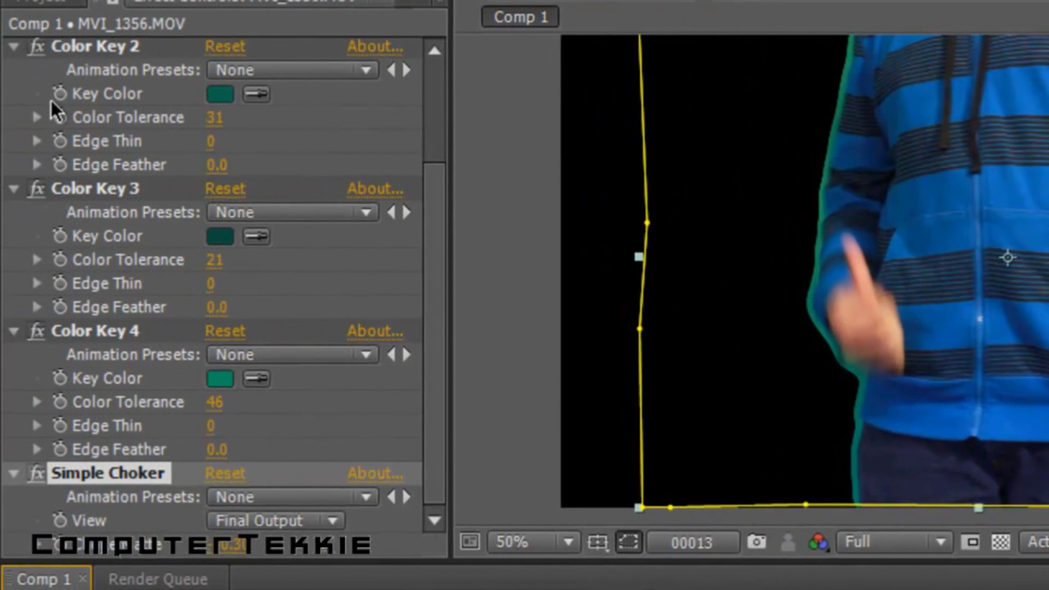
Step: Collapse the four Color Key effects and the Simple Choker in the Effect Controls
{"action": "left_click", "coordinate": [16, 46]}
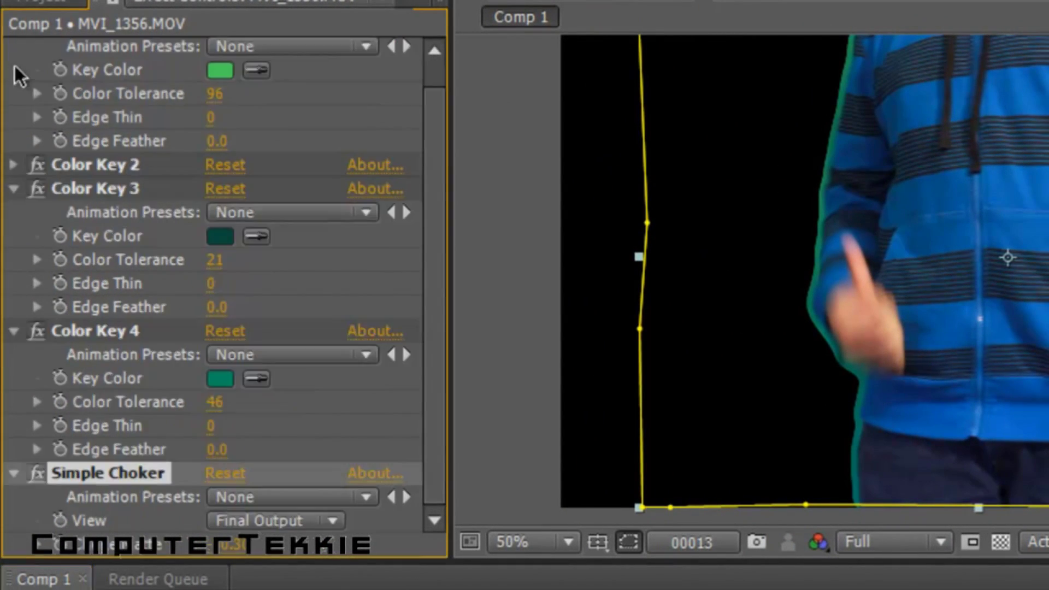
{"action": "left_click", "coordinate": [12, 191]}
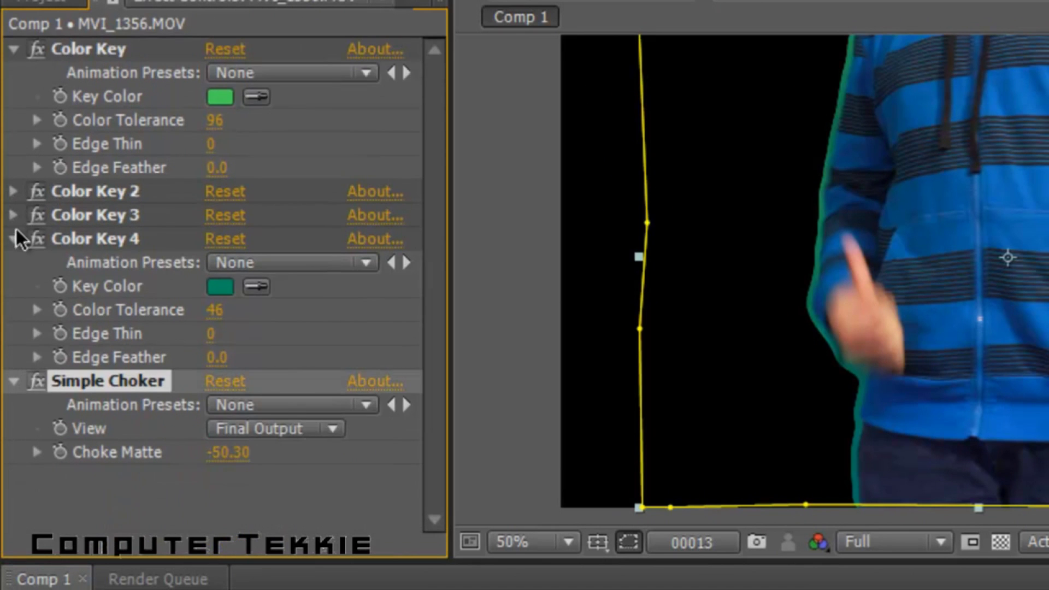
{"action": "left_click", "coordinate": [13, 236]}
{"action": "left_click", "coordinate": [17, 47]}
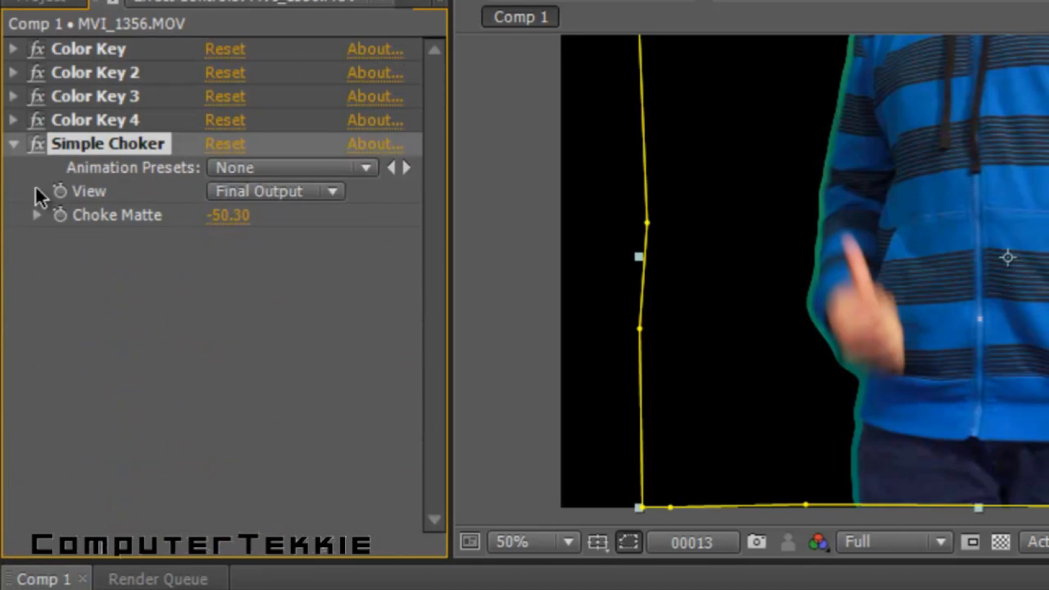
{"action": "left_click", "coordinate": [12, 143]}
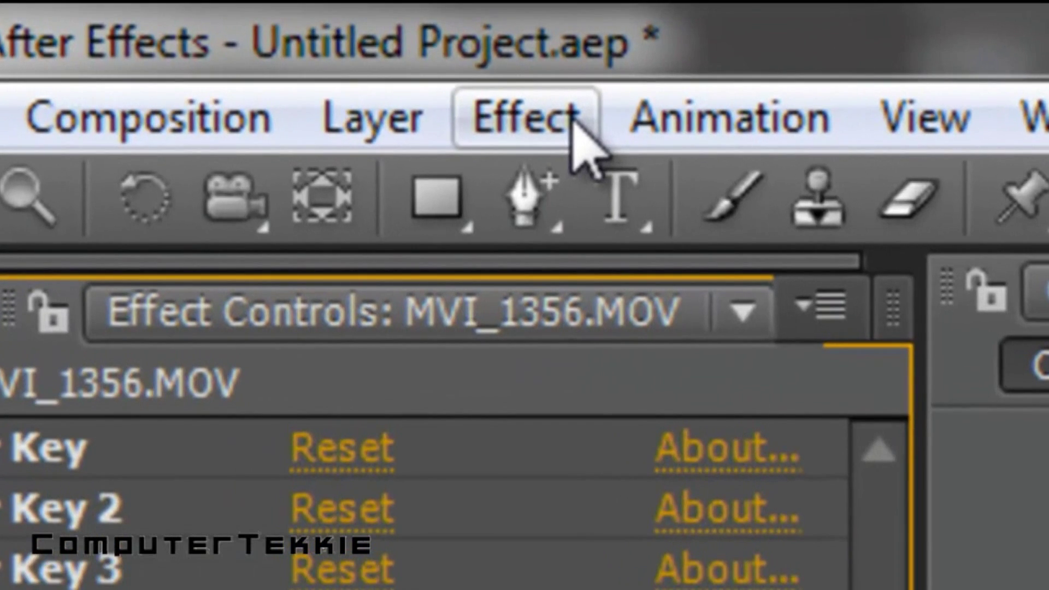
Step: Apply Keylight (1.2) with the green backdrop sampled as the Screen Colour
{"action": "left_click", "coordinate": [571, 117]}
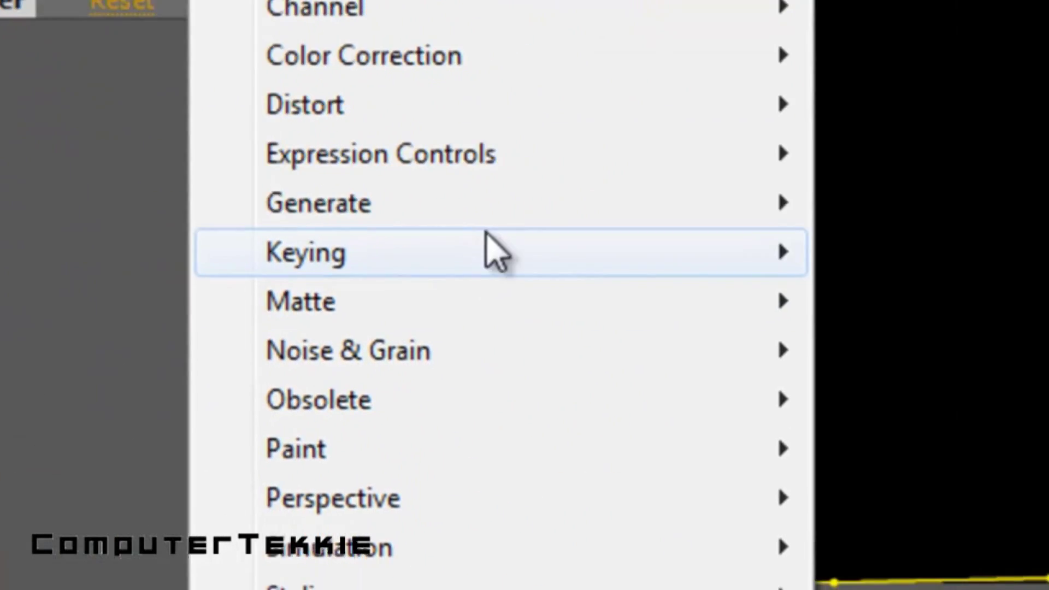
{"action": "mouse_move", "coordinate": [497, 251]}
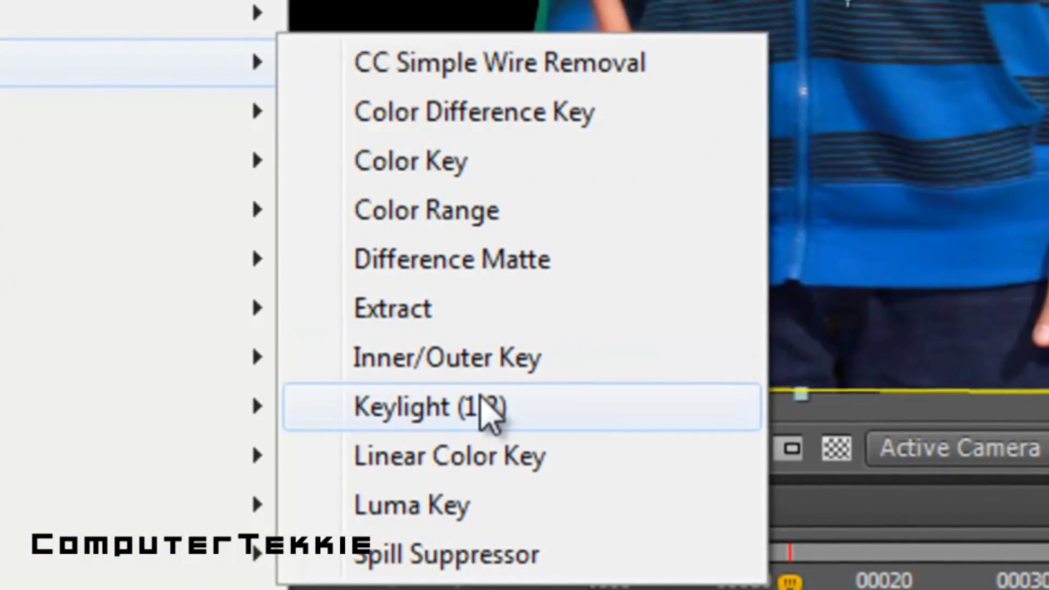
{"action": "left_click", "coordinate": [627, 458]}
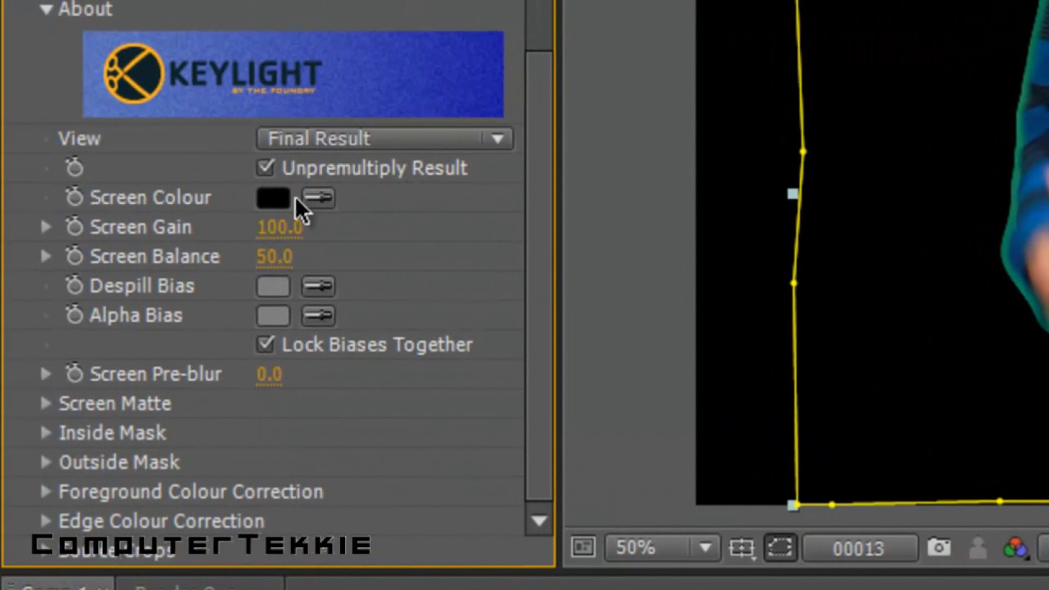
{"action": "left_click", "coordinate": [318, 200]}
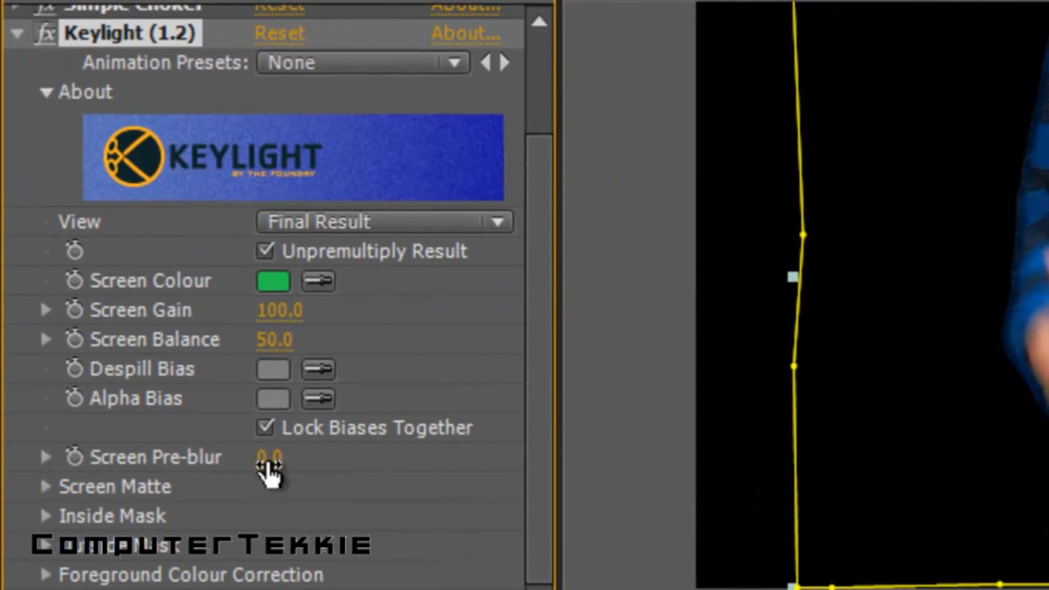
Step: Set Screen Pre-blur to .75, Screen Balance to about 61 and Screen Gain to about 152
{"action": "left_click", "coordinate": [269, 462]}
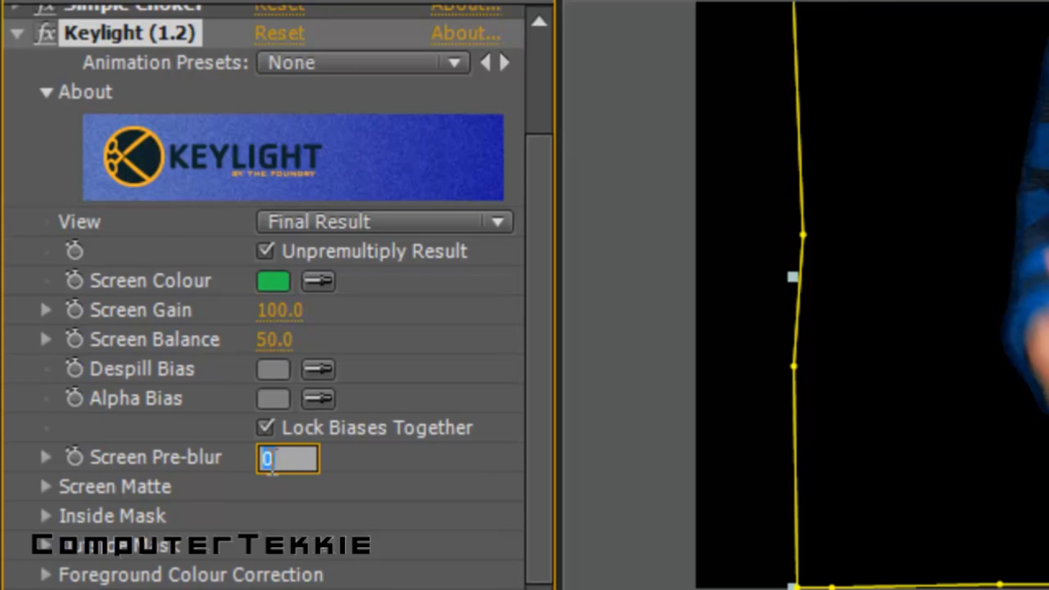
{"action": "type", "text": ".75"}
{"action": "left_click", "coordinate": [451, 466]}
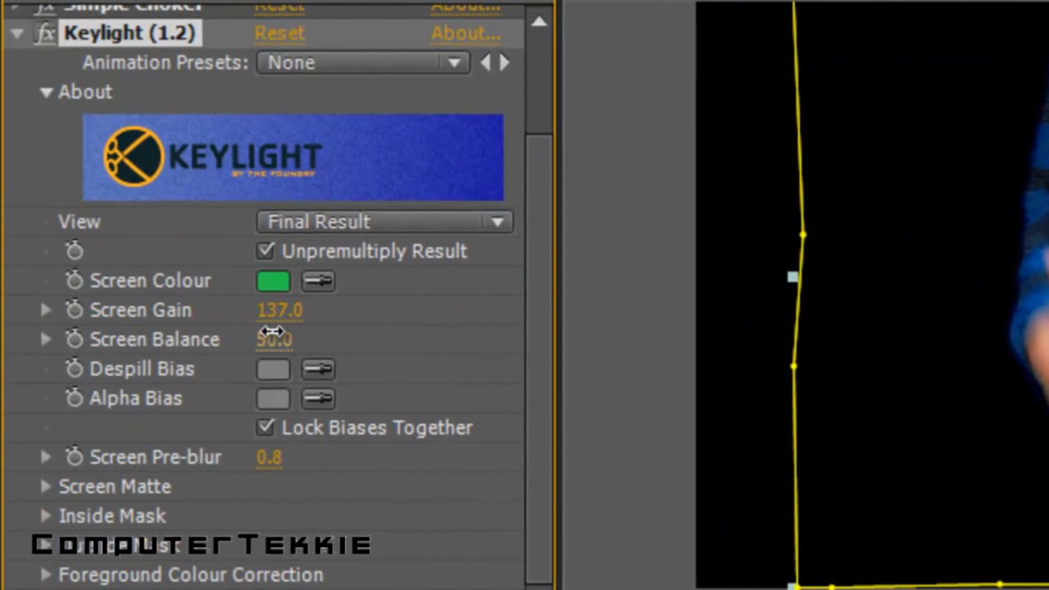
{"action": "left_click_drag", "start_coordinate": [271, 331], "coordinate": [300, 332]}
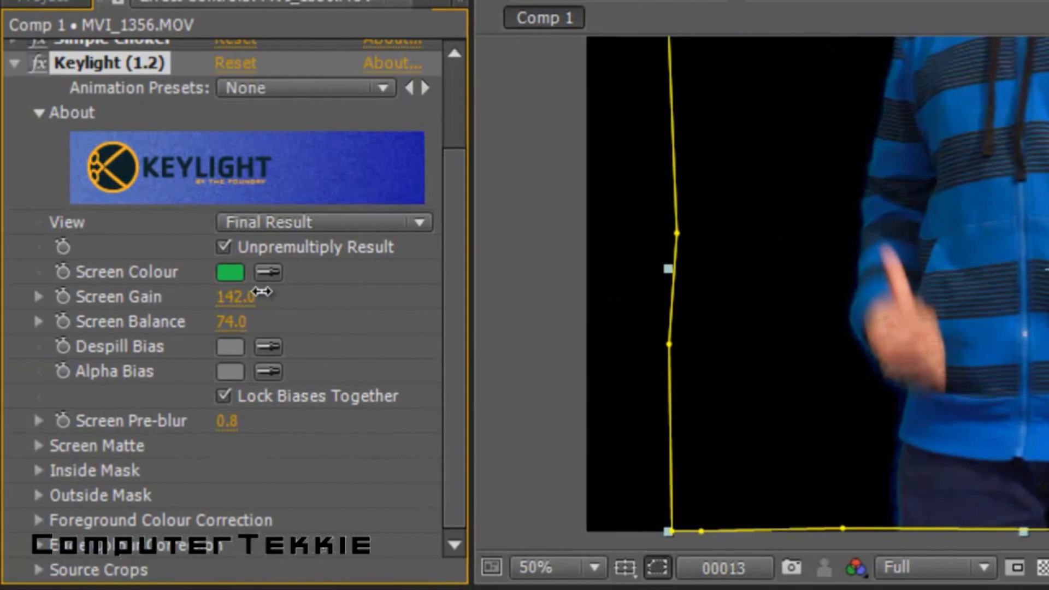
{"action": "left_click_drag", "start_coordinate": [260, 290], "coordinate": [269, 292]}
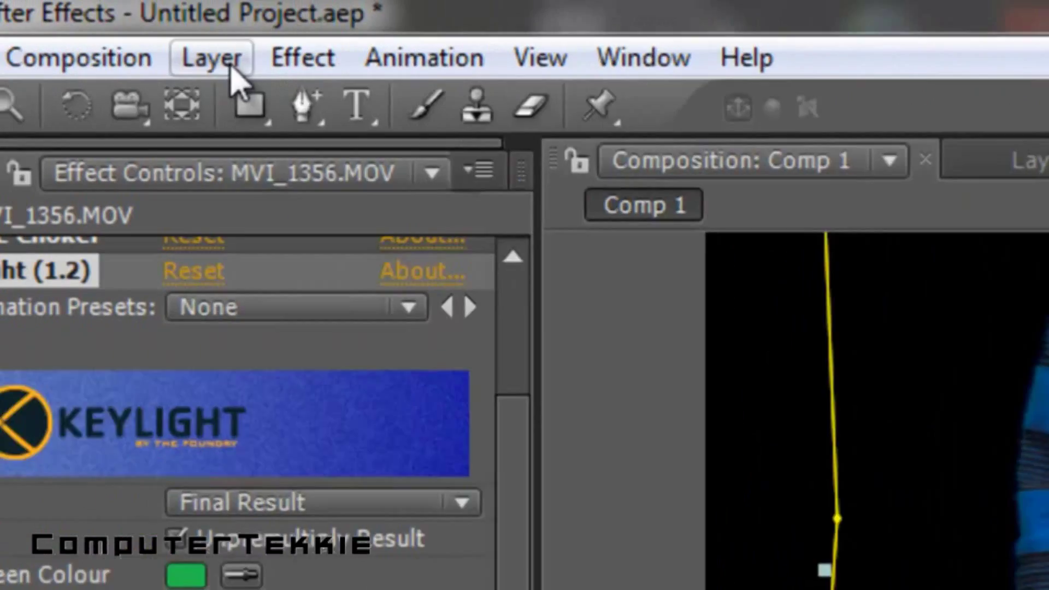
Step: Add a comp-sized 1280 x 720 white solid and place it beneath the MVI_1356.MOV layer
{"action": "left_click", "coordinate": [227, 59]}
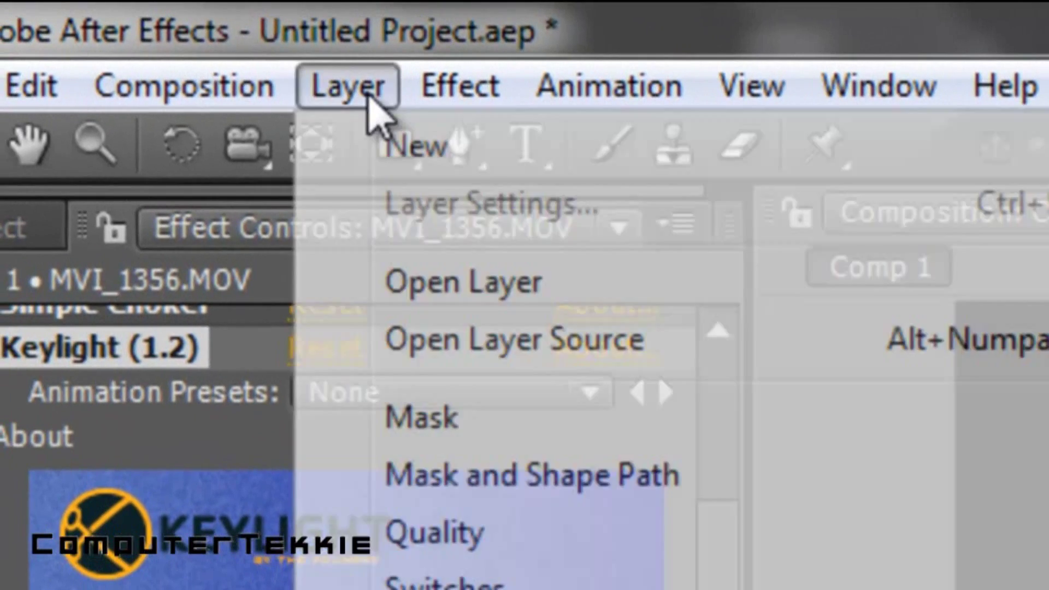
{"action": "mouse_move", "coordinate": [353, 158]}
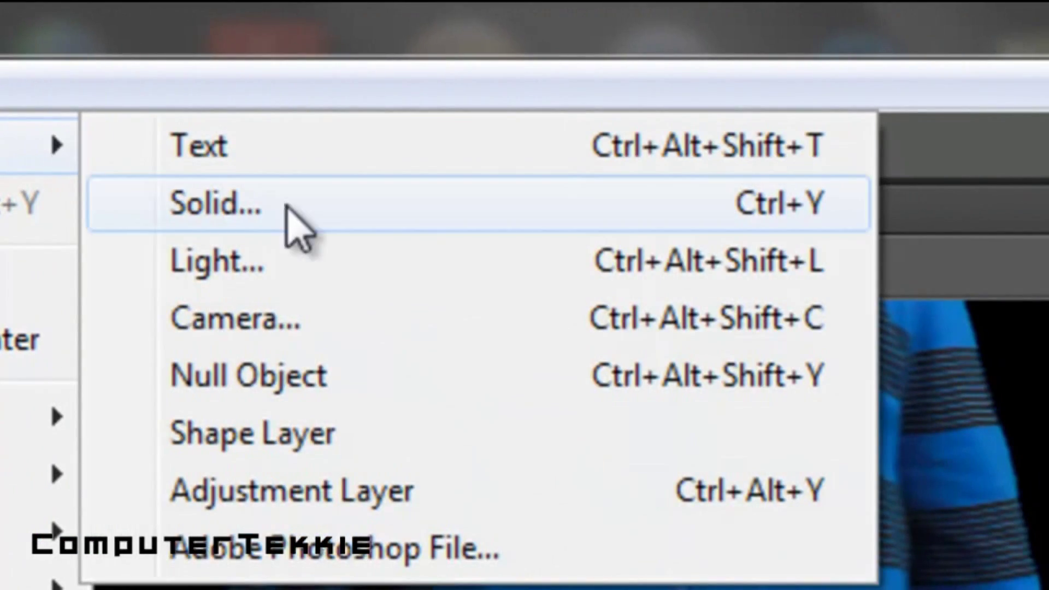
{"action": "left_click", "coordinate": [295, 224]}
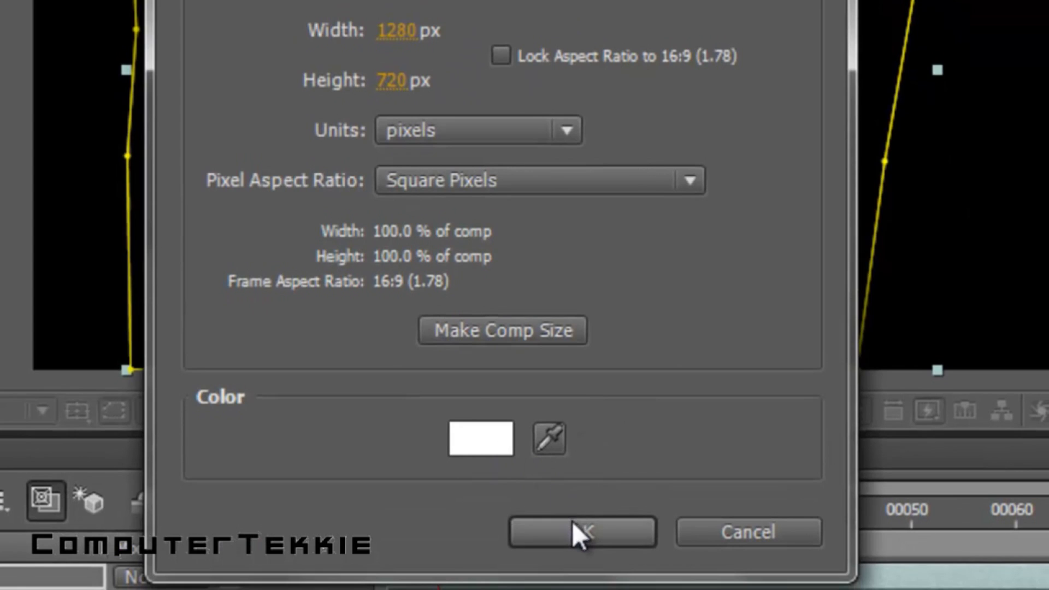
{"action": "left_click", "coordinate": [581, 533]}
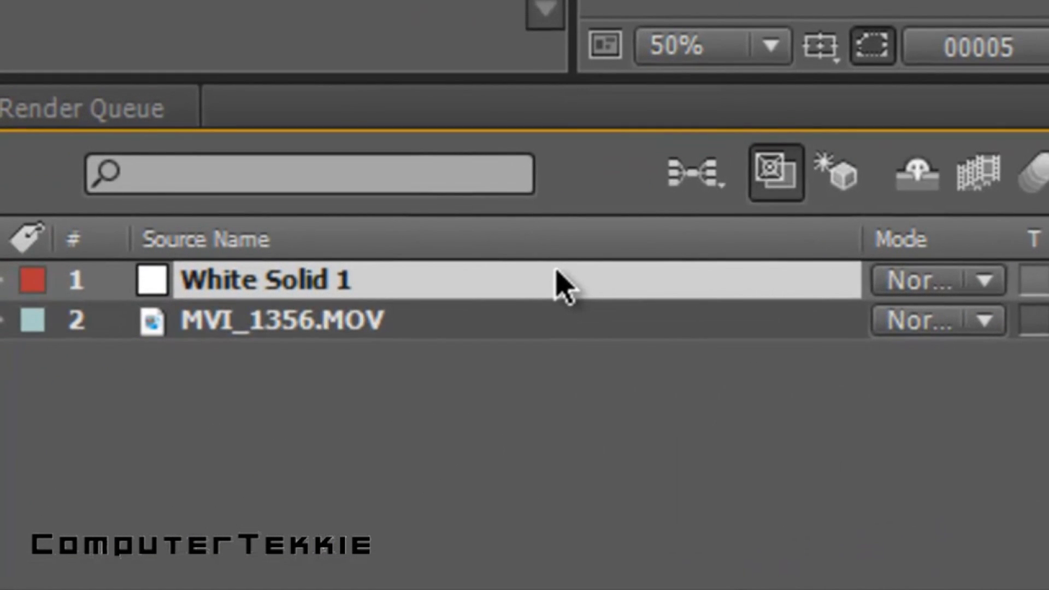
{"action": "left_click_drag", "start_coordinate": [556, 269], "coordinate": [559, 333]}
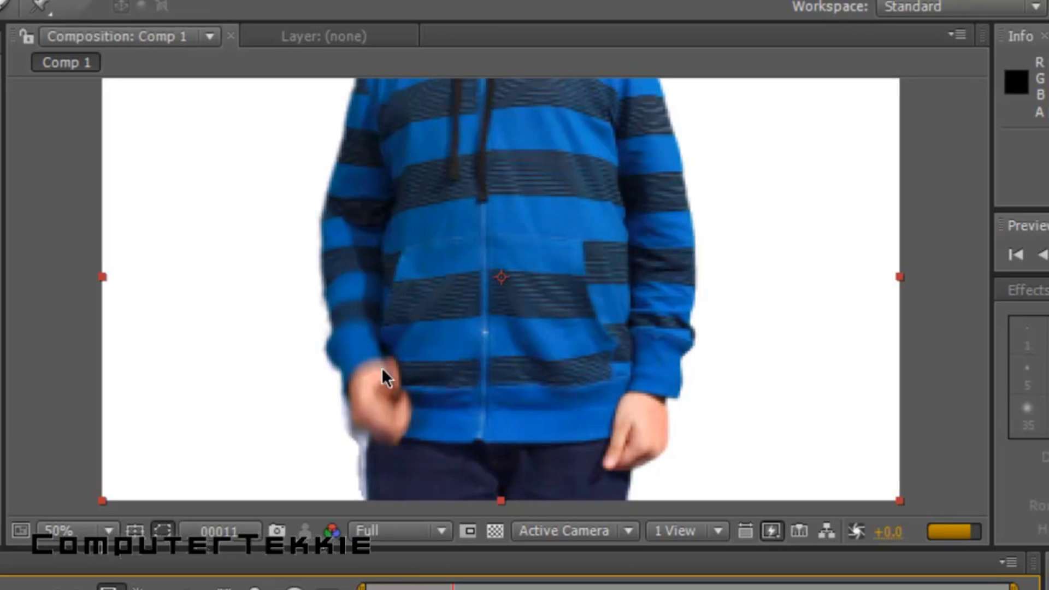
Step: Select the MVI_1356.MOV layer and raise Keylight's Screen Gain to 165.0
{"action": "key", "text": "ctrl+Down"}
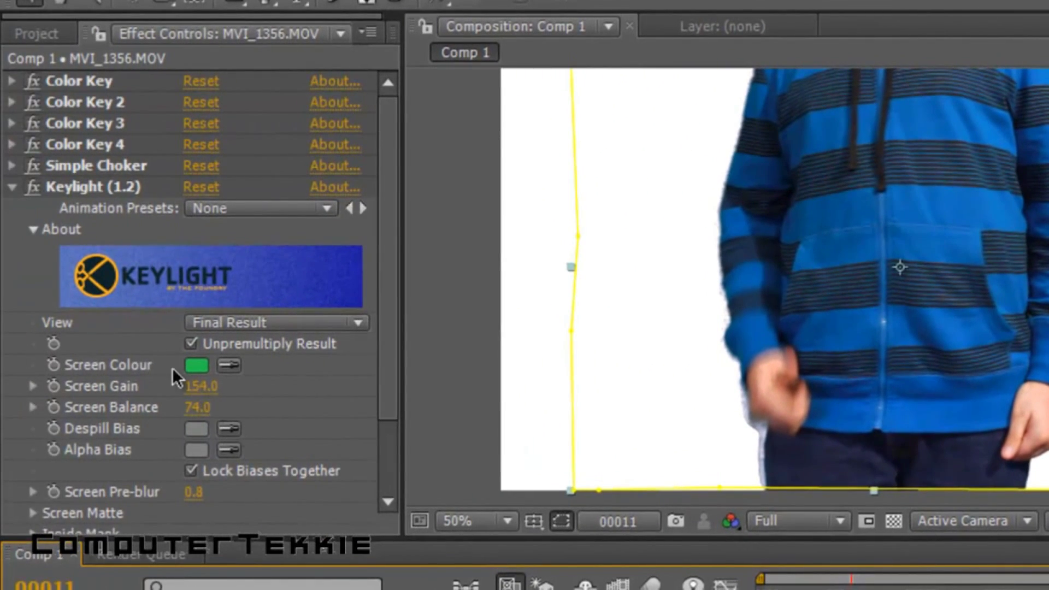
{"action": "left_click_drag", "start_coordinate": [200, 385], "coordinate": [281, 386]}
{"action": "left_click", "coordinate": [281, 386]}
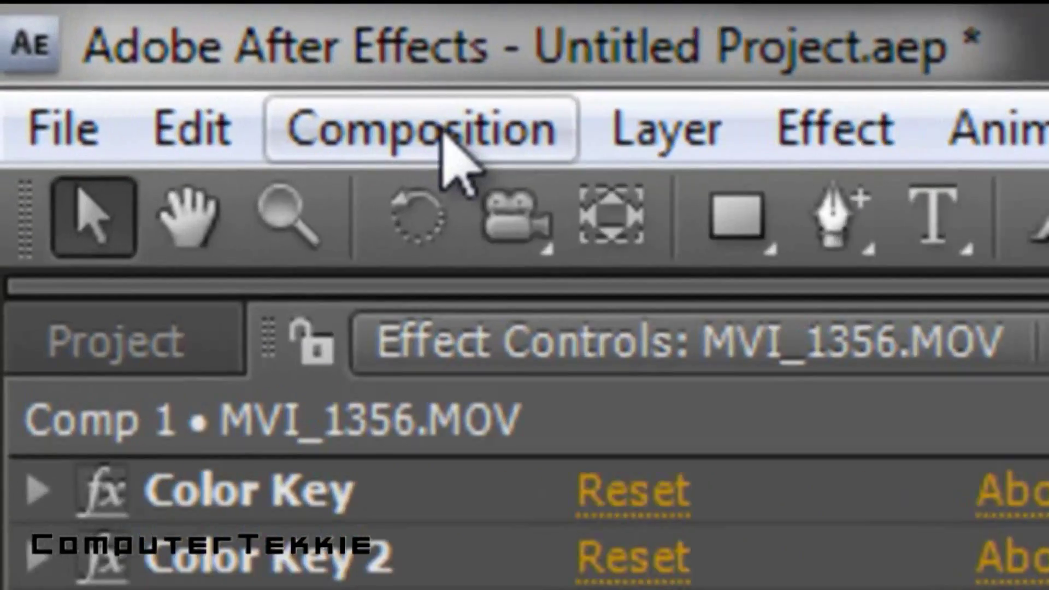
Step: Queue the composition for rendering with output file Green Screen Test.avi and render it
{"action": "left_click", "coordinate": [179, 52]}
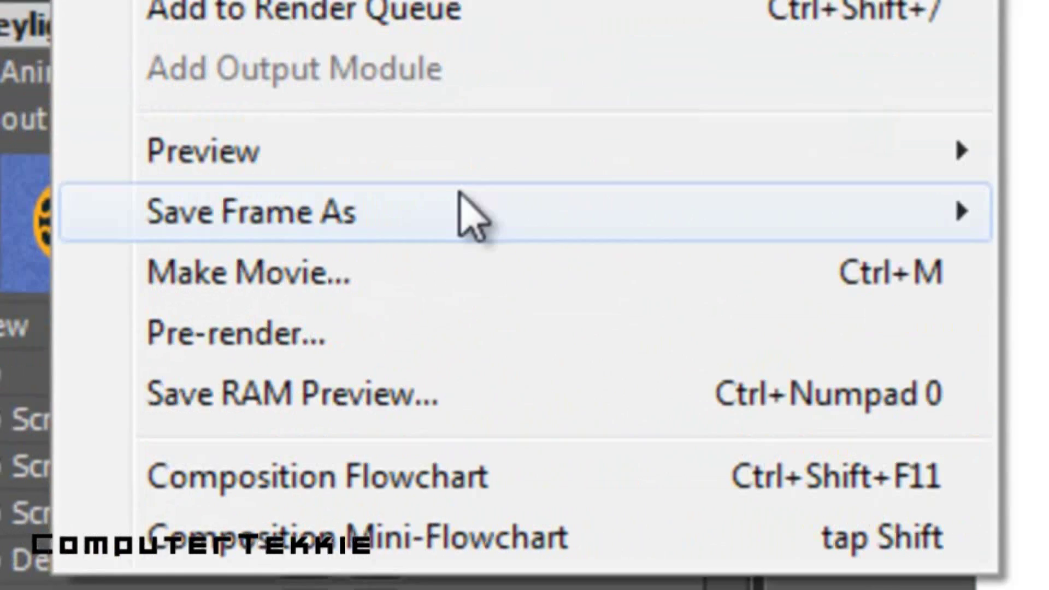
{"action": "left_click", "coordinate": [481, 250]}
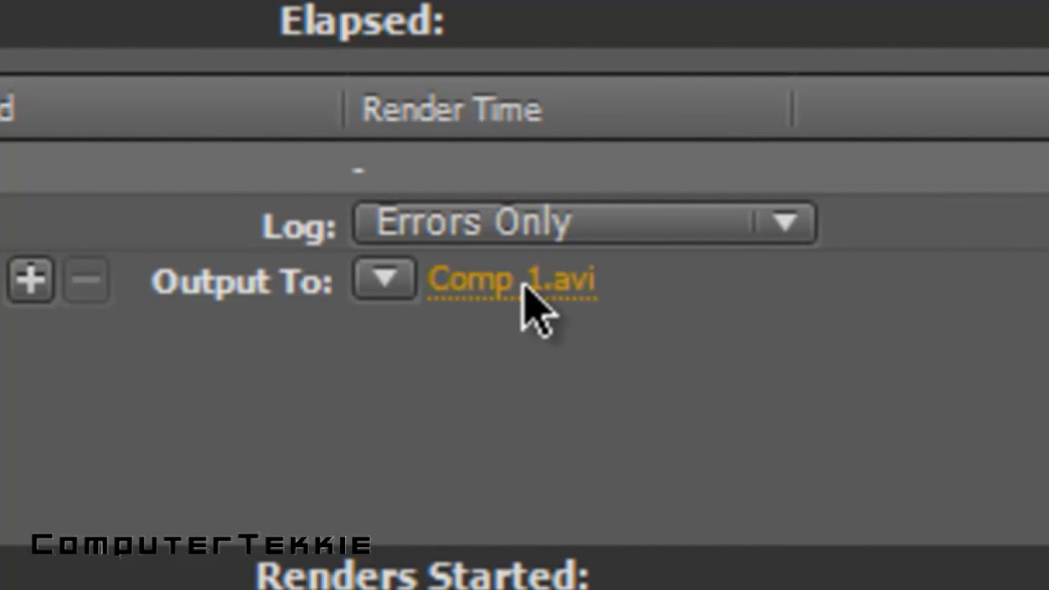
{"action": "left_click", "coordinate": [529, 295]}
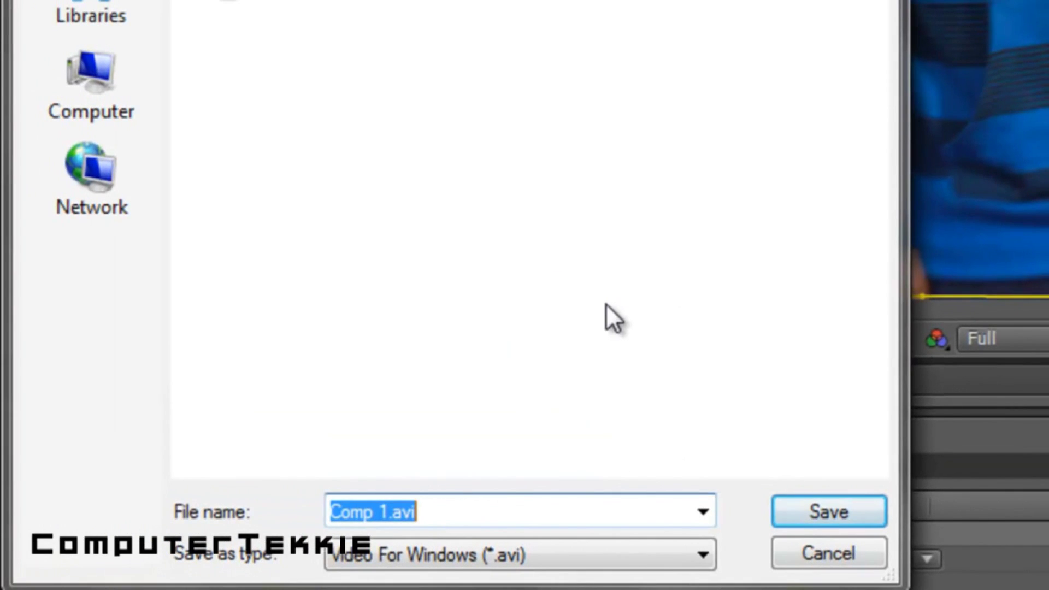
{"action": "type", "text": "G"}
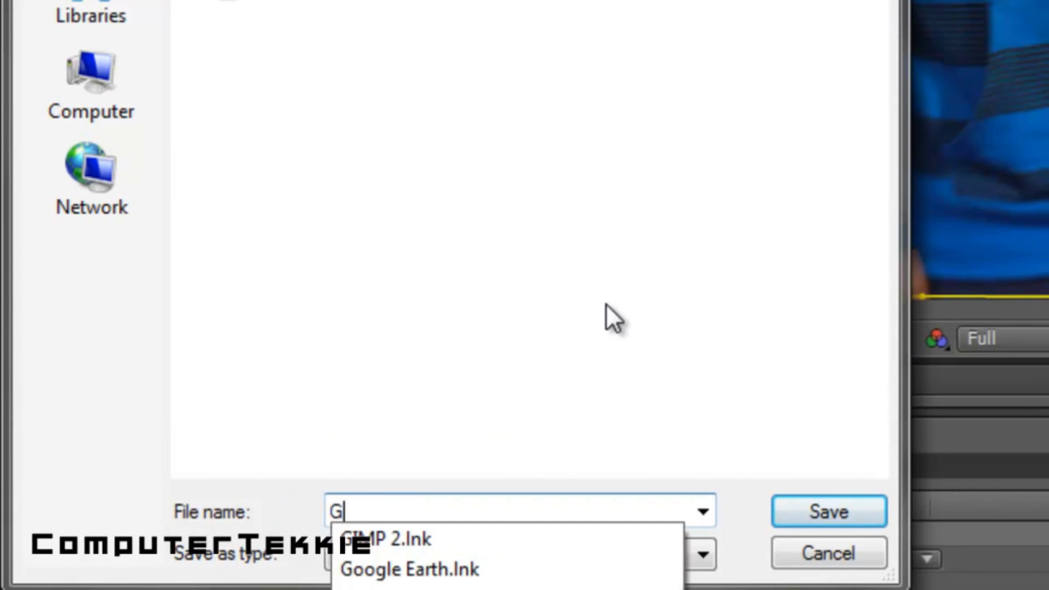
{"action": "type", "text": "reen Scre"}
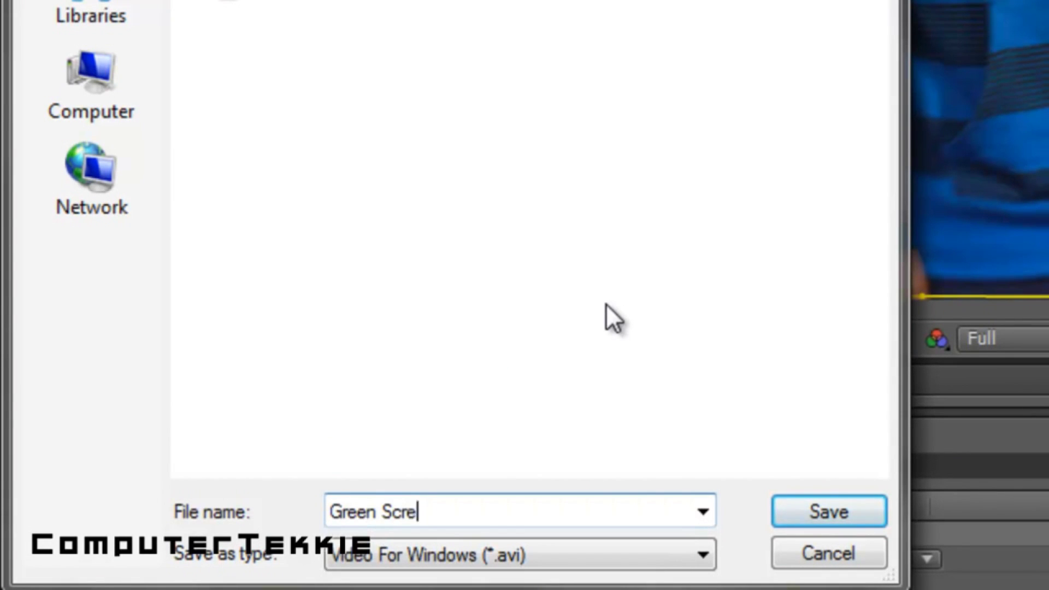
{"action": "type", "text": "en Test"}
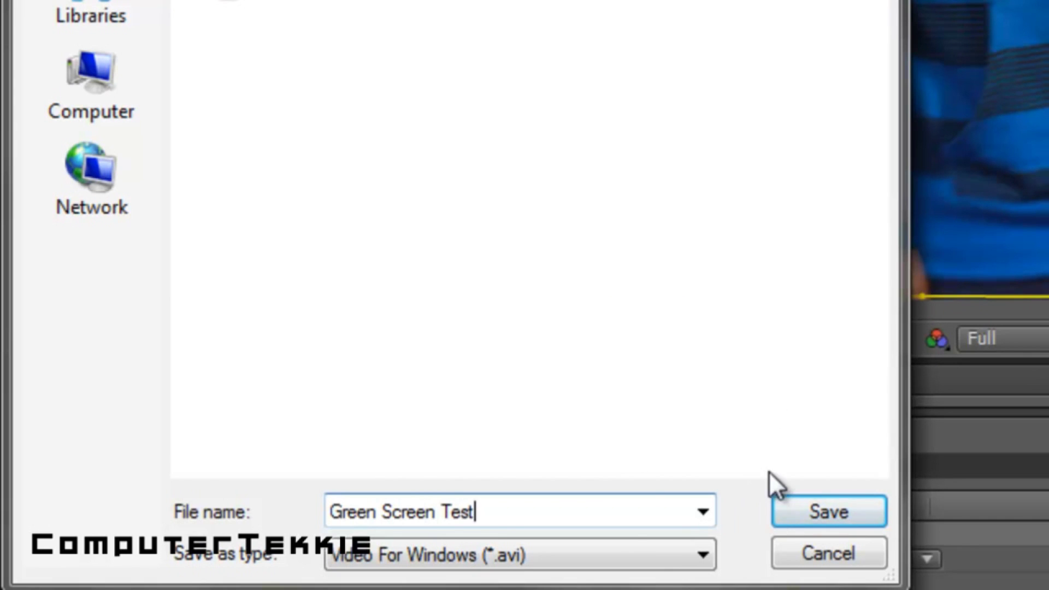
{"action": "left_click", "coordinate": [830, 511]}
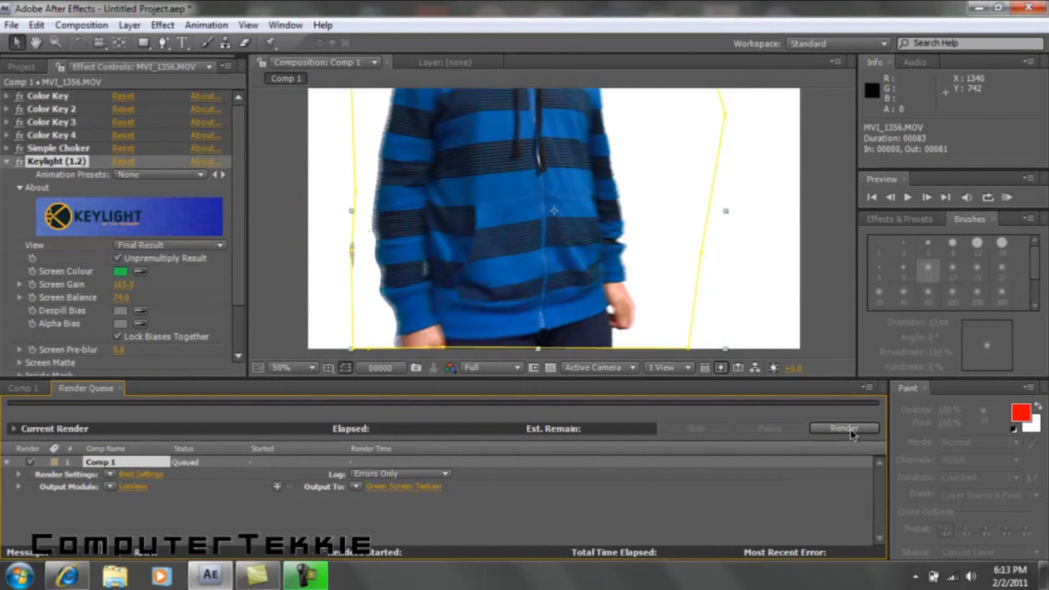
{"action": "left_click", "coordinate": [845, 428]}
Step: Quit After Effects without saving the project
{"action": "left_click", "coordinate": [213, 579]}
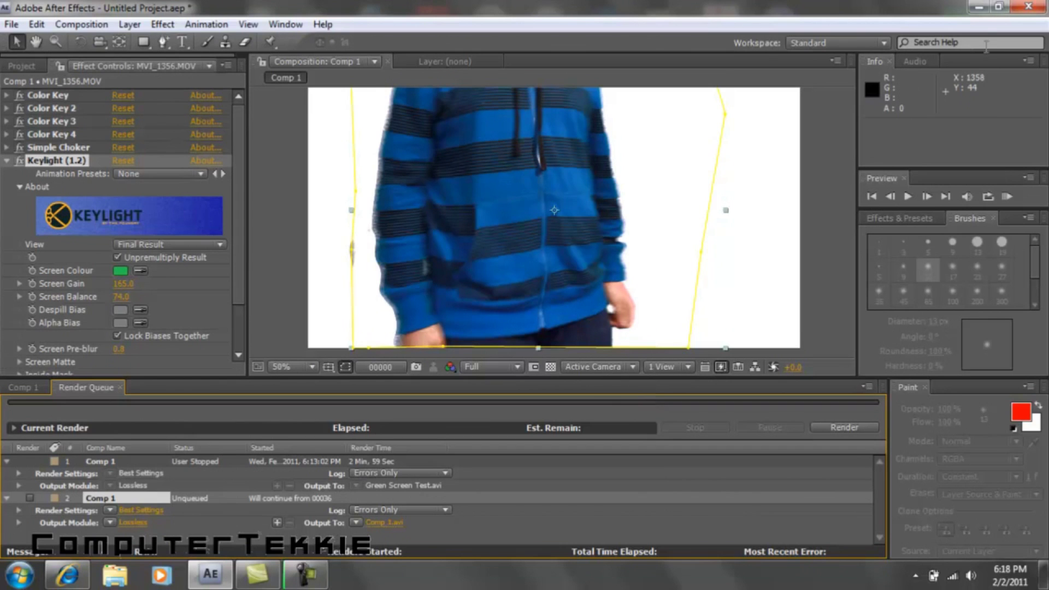
{"action": "left_click", "coordinate": [1028, 6]}
{"action": "left_click", "coordinate": [533, 305]}
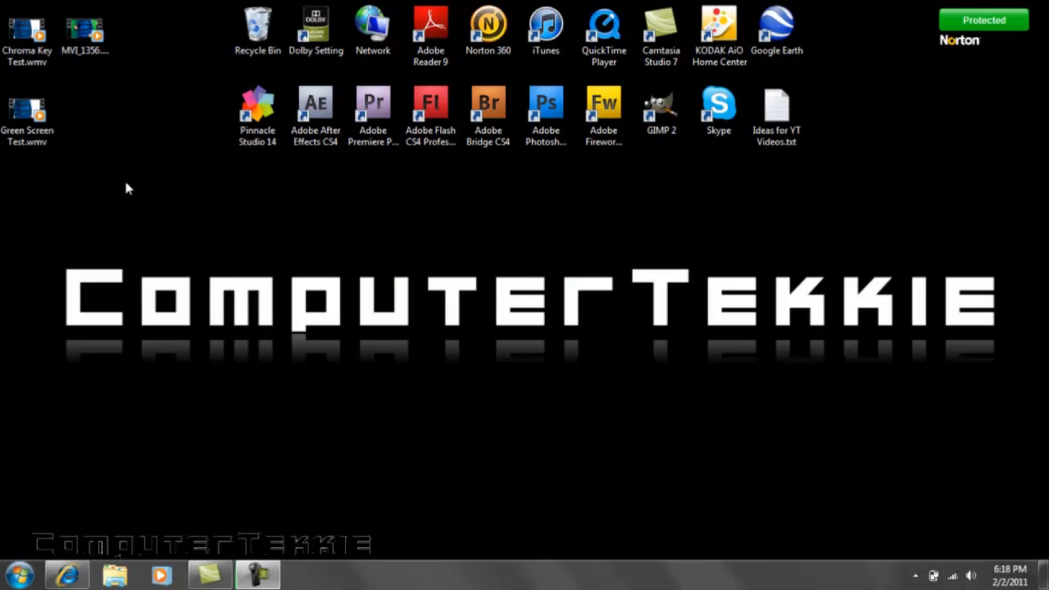
{"action": "double_click", "coordinate": [28, 112]}
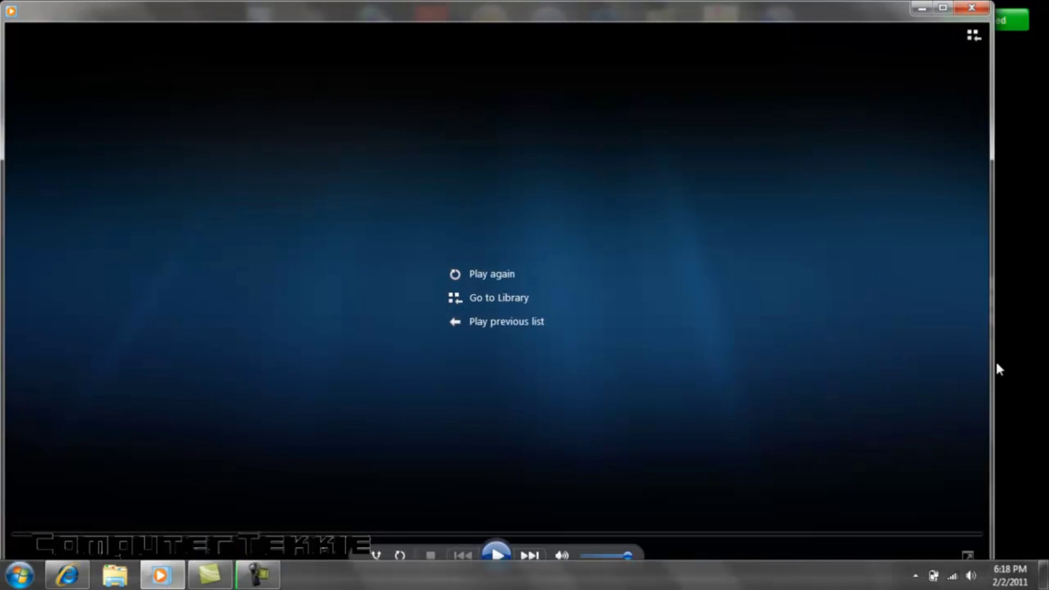
{"action": "left_click_drag", "start_coordinate": [989, 360], "coordinate": [616, 344]}
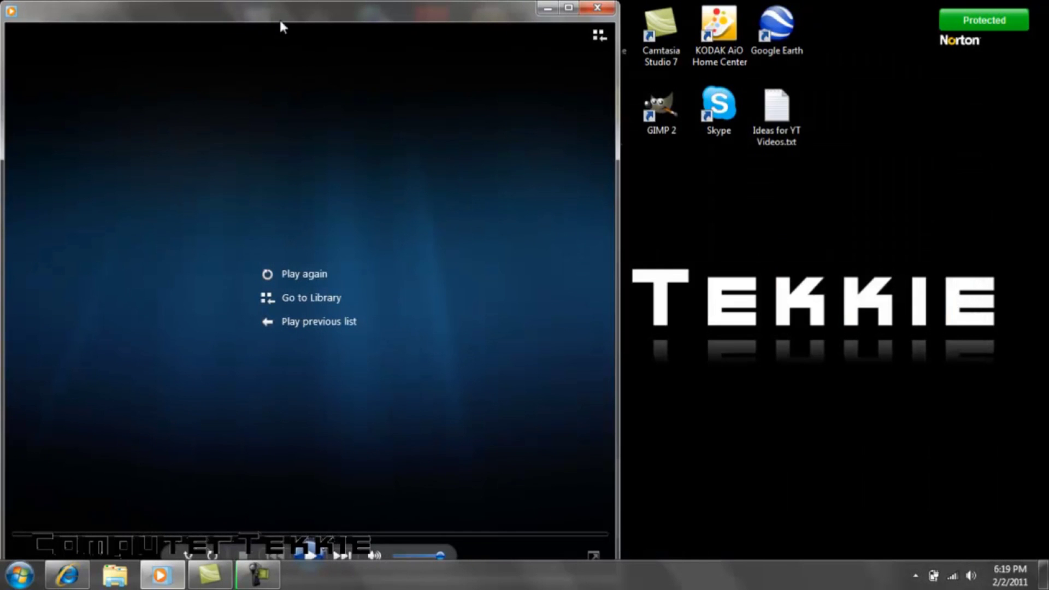
{"action": "left_click_drag", "start_coordinate": [280, 26], "coordinate": [1, 442]}
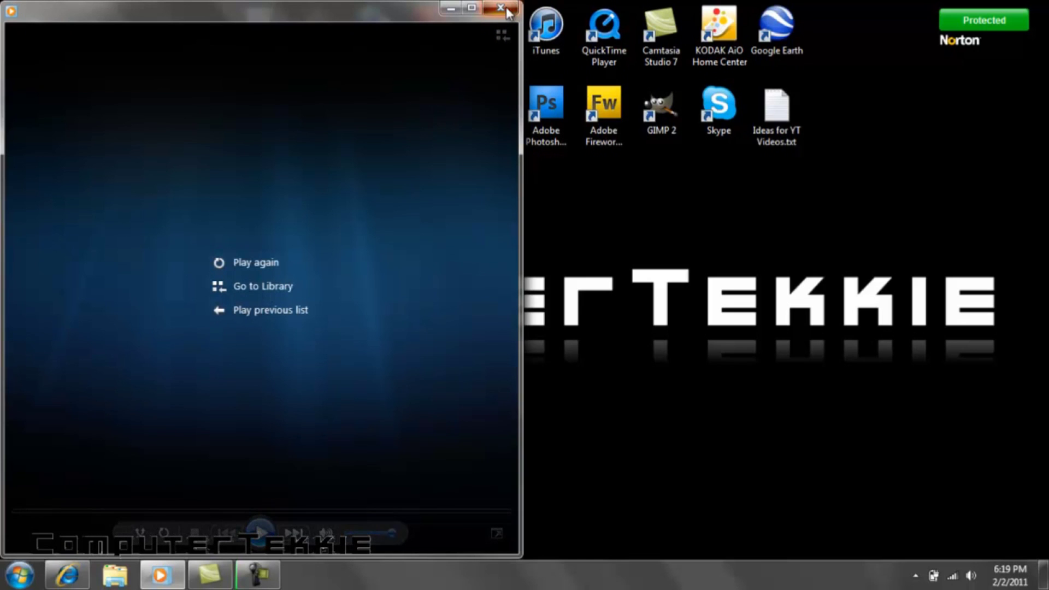
{"action": "key", "text": "alt+F4"}
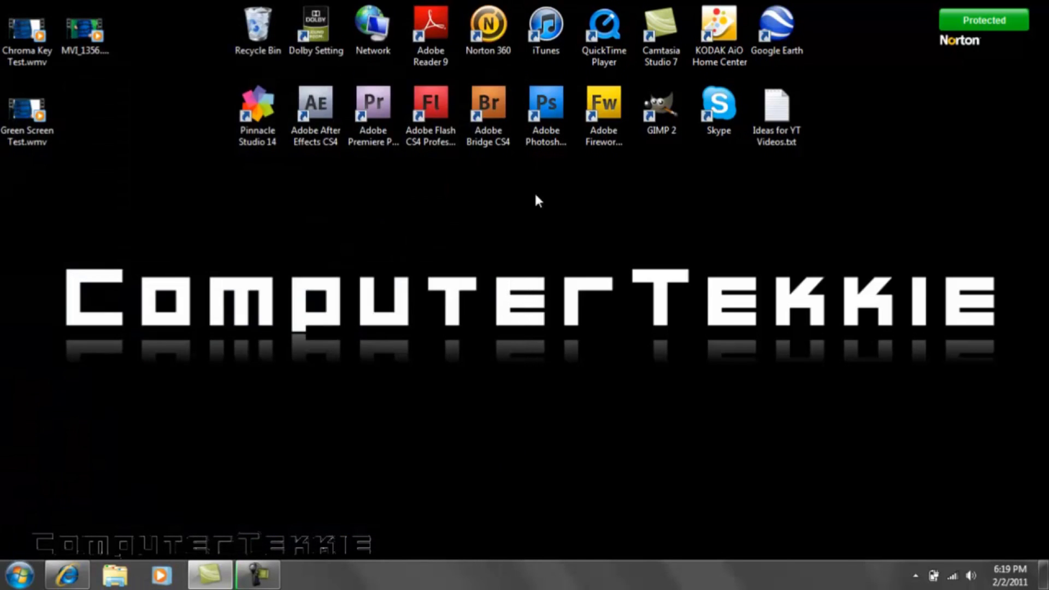